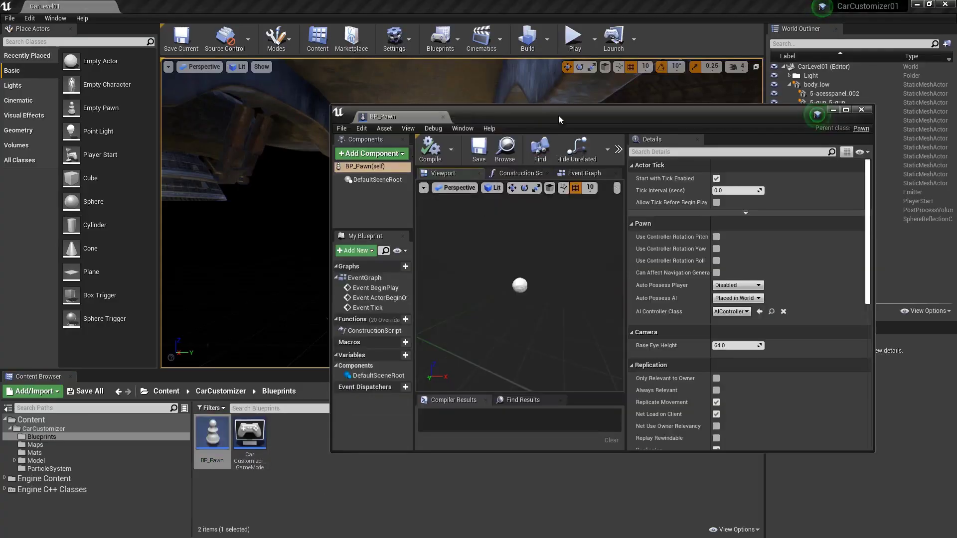
Maximize the BP_Pawn editor and add a Camera component
{"action": "double_click", "coordinate": [559, 119]}
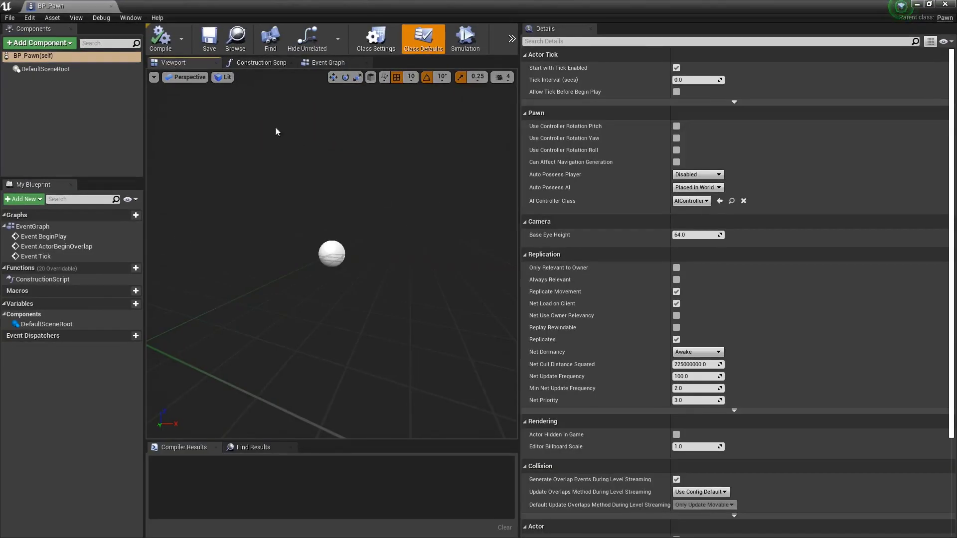
{"action": "left_click", "coordinate": [55, 44]}
{"action": "type", "text": "s"}
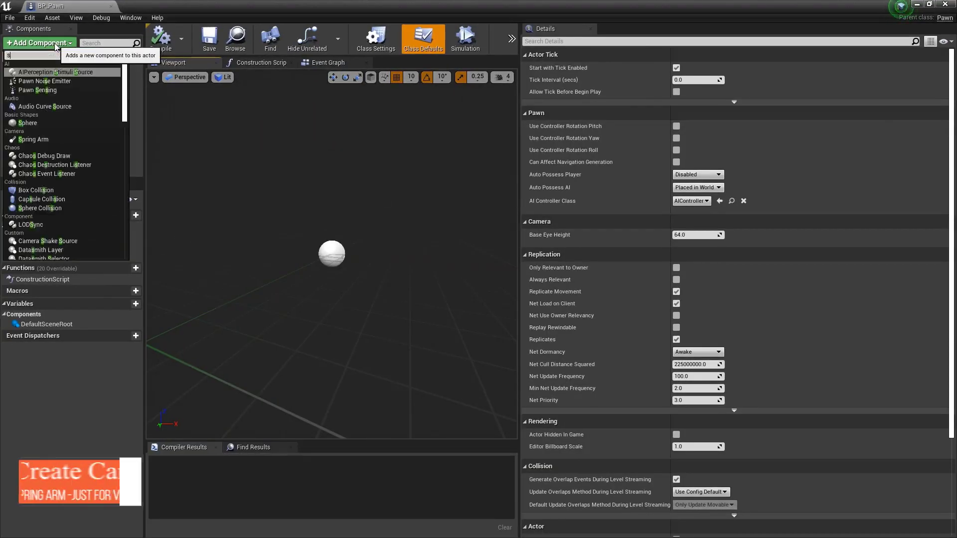
{"action": "key", "text": "BackSpace"}
{"action": "type", "text": "camera"}
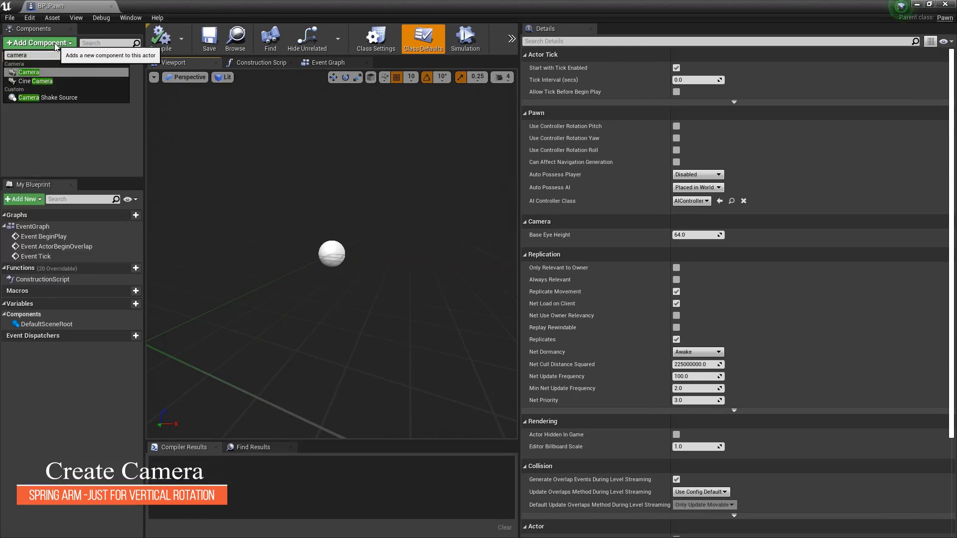
{"action": "left_click", "coordinate": [61, 73]}
{"action": "left_click_drag", "start_coordinate": [340, 314], "coordinate": [339, 314]}
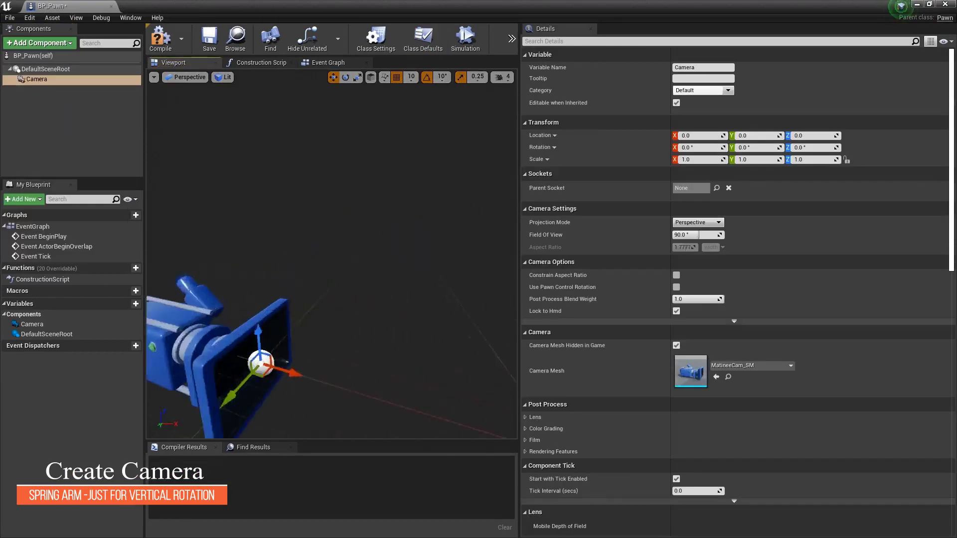
Add a SpringArm component and attach the Camera to it
{"action": "left_click", "coordinate": [48, 44]}
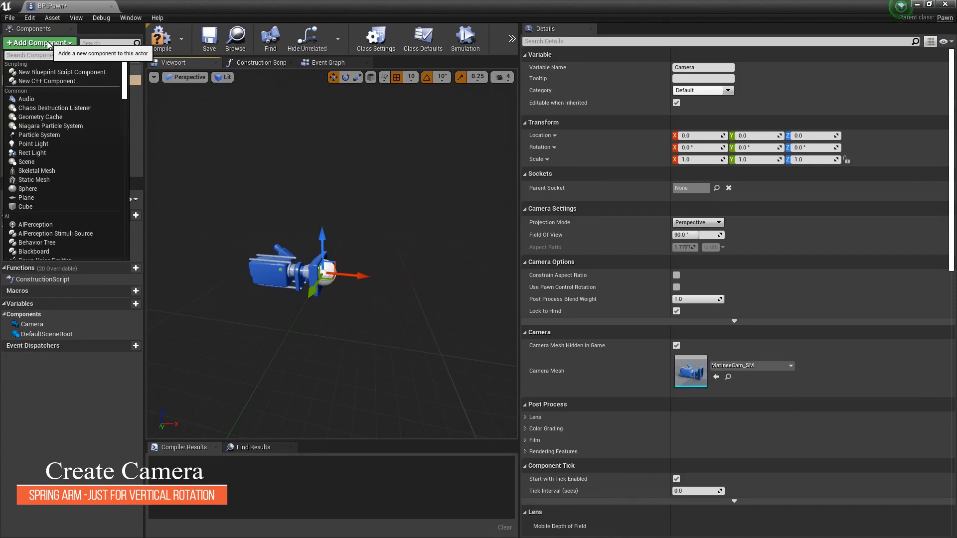
{"action": "type", "text": "spring"}
{"action": "left_click", "coordinate": [59, 73]}
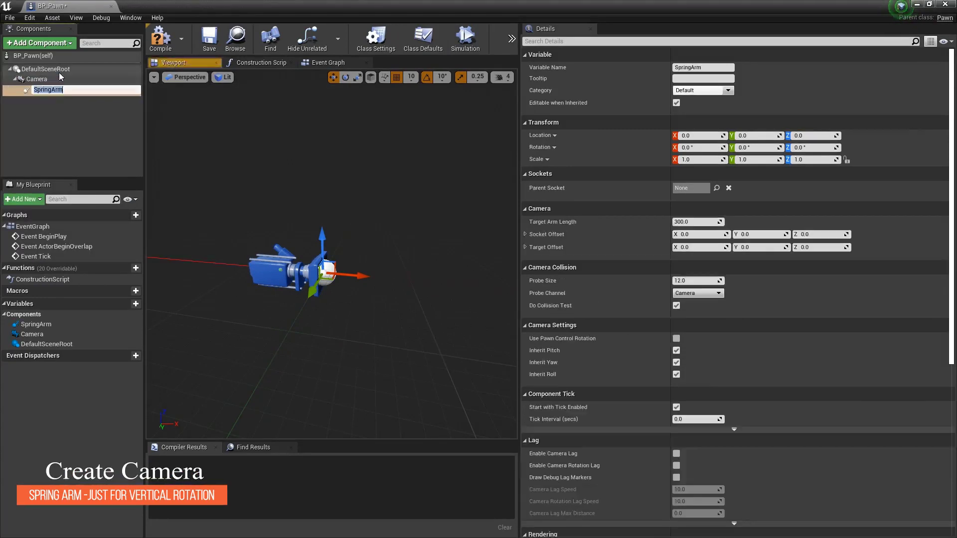
{"action": "left_click_drag", "start_coordinate": [37, 79], "coordinate": [45, 89]}
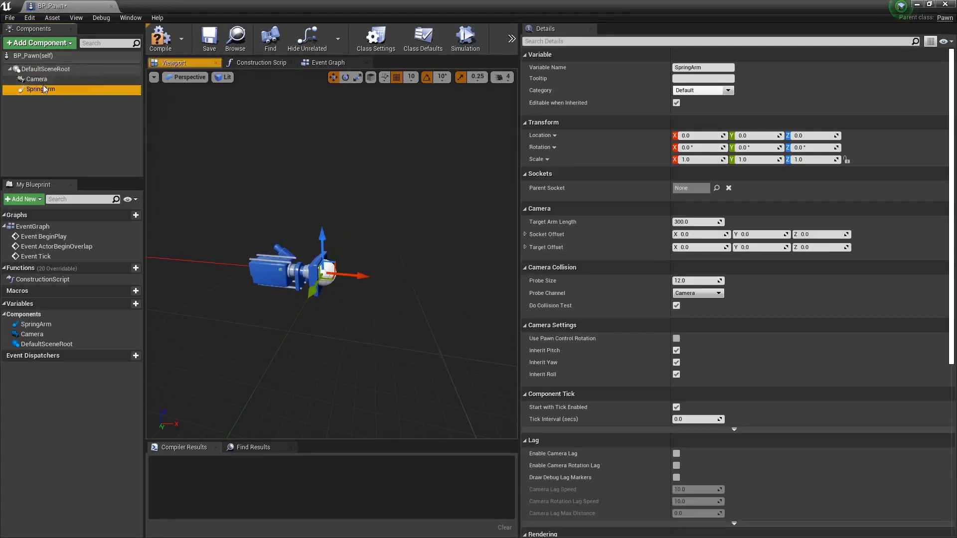
{"action": "left_click", "coordinate": [45, 69]}
{"action": "left_click", "coordinate": [43, 43]}
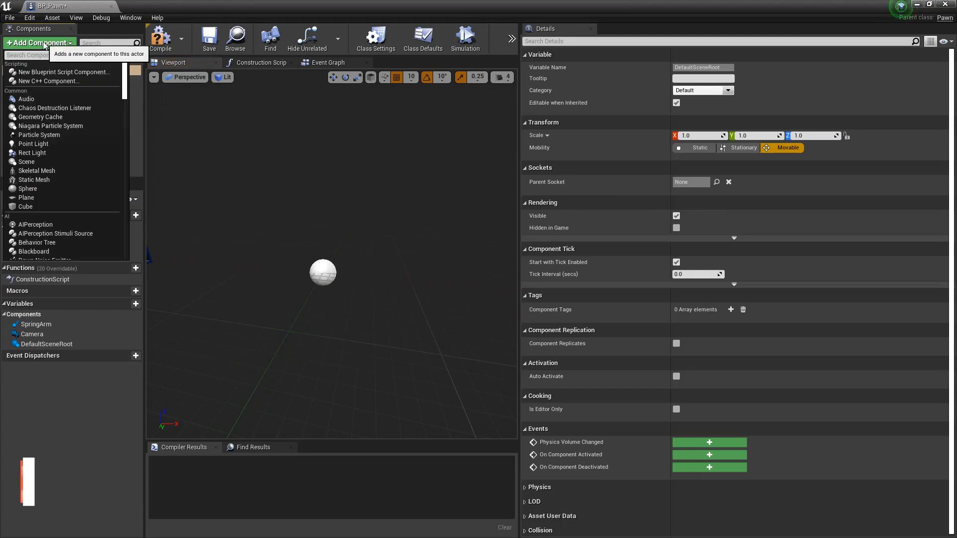
Add a Scene component named Horizontal Gimbal and nest the SpringArm under it
{"action": "type", "text": "scene"}
{"action": "left_click", "coordinate": [46, 100]}
{"action": "type", "text": "Horizontal Gimbal"}
{"action": "key", "text": "Return"}
{"action": "left_click_drag", "start_coordinate": [39, 79], "coordinate": [47, 99]}
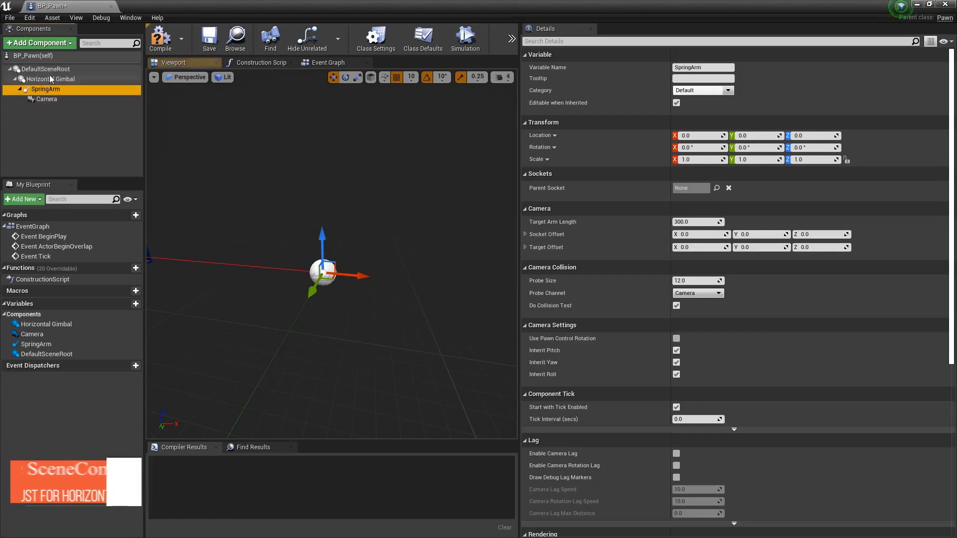
Set the SpringArm's Target Arm Length to 1000 and add a new variable in the Event Graph
{"action": "left_click", "coordinate": [49, 78]}
{"action": "left_click", "coordinate": [47, 89]}
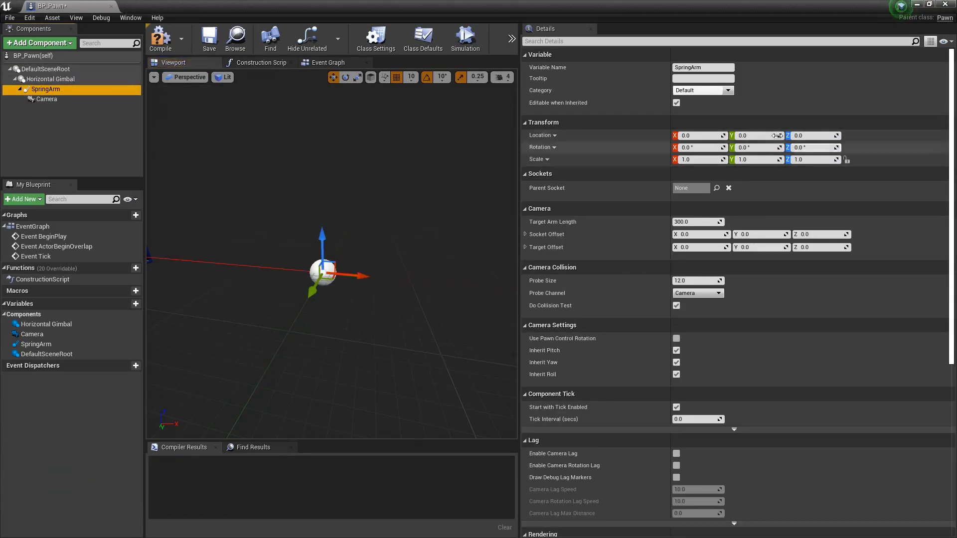
{"action": "left_click", "coordinate": [46, 99]}
{"action": "left_click", "coordinate": [45, 88]}
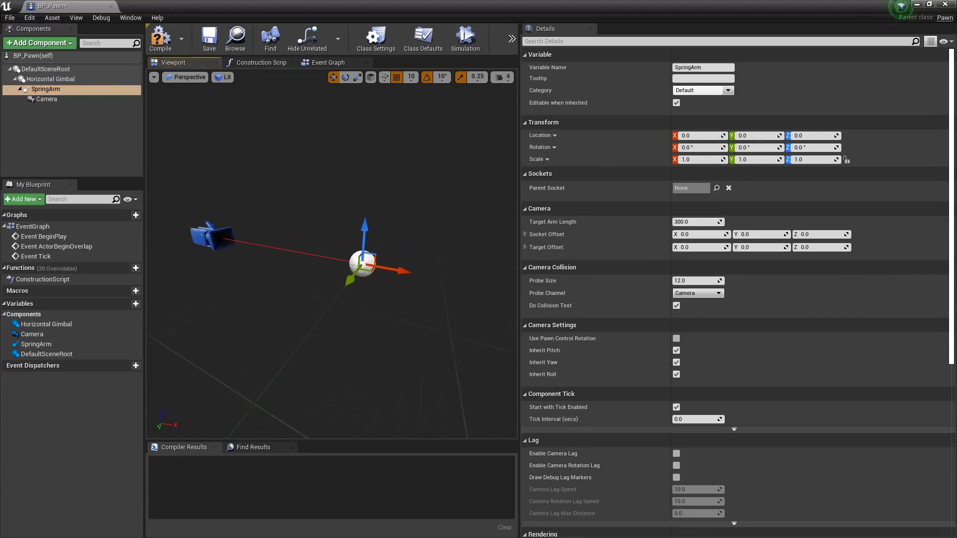
{"action": "left_click_drag", "start_coordinate": [520, 244], "coordinate": [718, 233]}
{"action": "left_click_drag", "start_coordinate": [825, 222], "coordinate": [847, 222]}
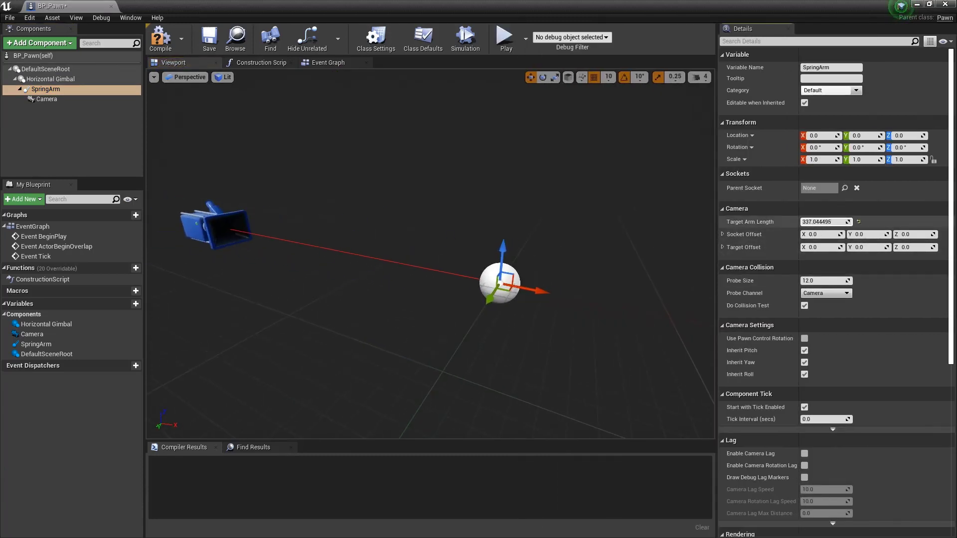
{"action": "type", "text": "000"}
{"action": "key", "text": "Return"}
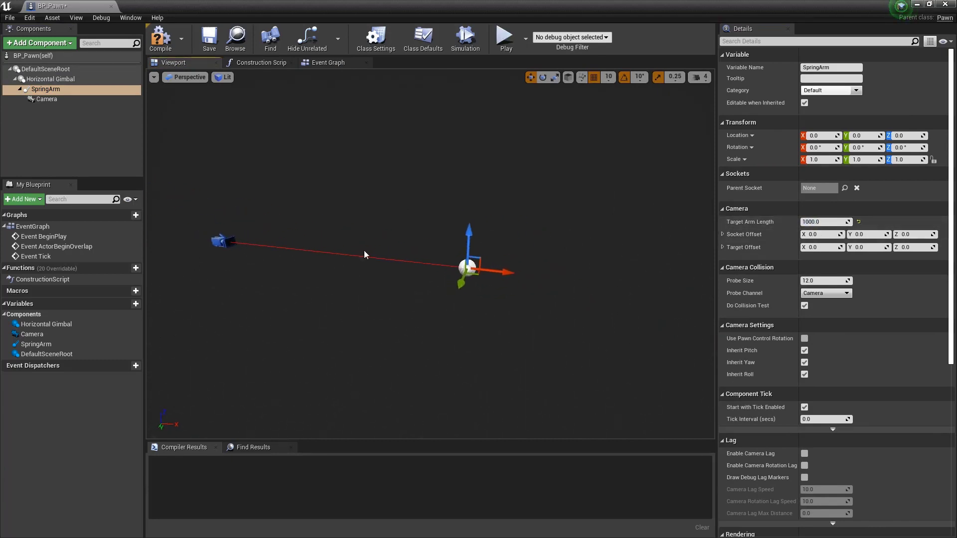
{"action": "left_click", "coordinate": [321, 62]}
{"action": "left_click", "coordinate": [136, 303]}
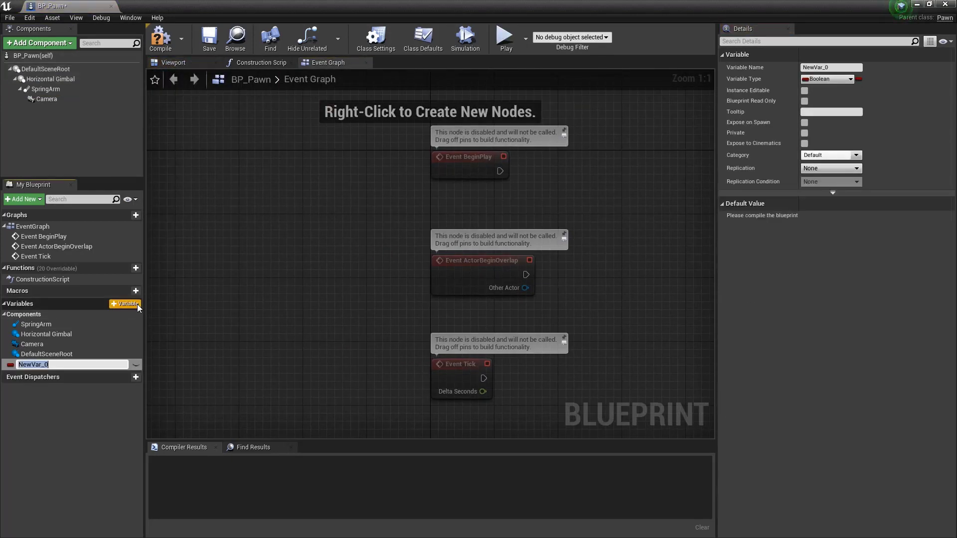
Make the variable a Float named DefaultCameraDistance, compile, and box-select the overlap and Tick events
{"action": "type", "text": "DefaultCameraDIst"}
{"action": "key", "text": "BackSpace"}
{"action": "key", "text": "BackSpace"}
{"action": "key", "text": "BackSpace"}
{"action": "type", "text": "istance"}
{"action": "key", "text": "Return"}
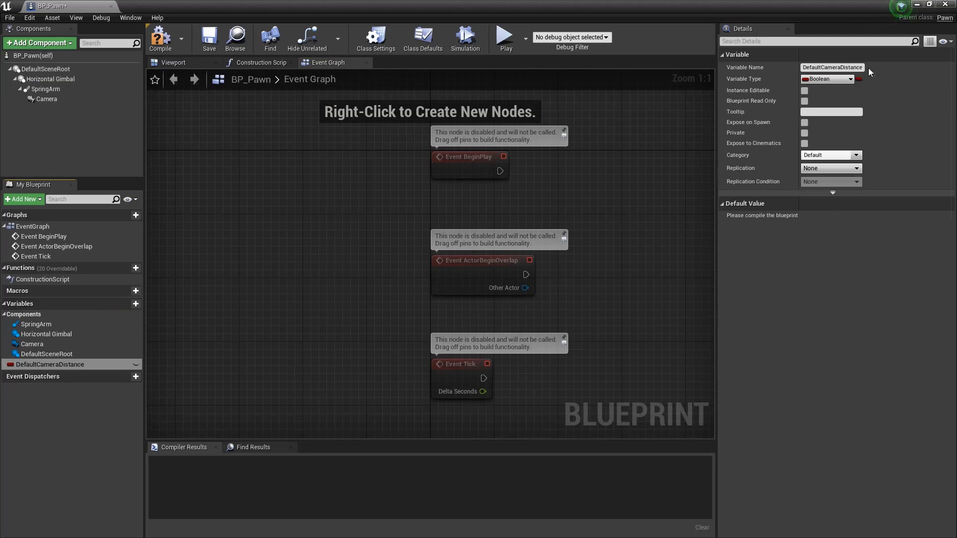
{"action": "left_click", "coordinate": [842, 79]}
{"action": "left_click", "coordinate": [737, 143]}
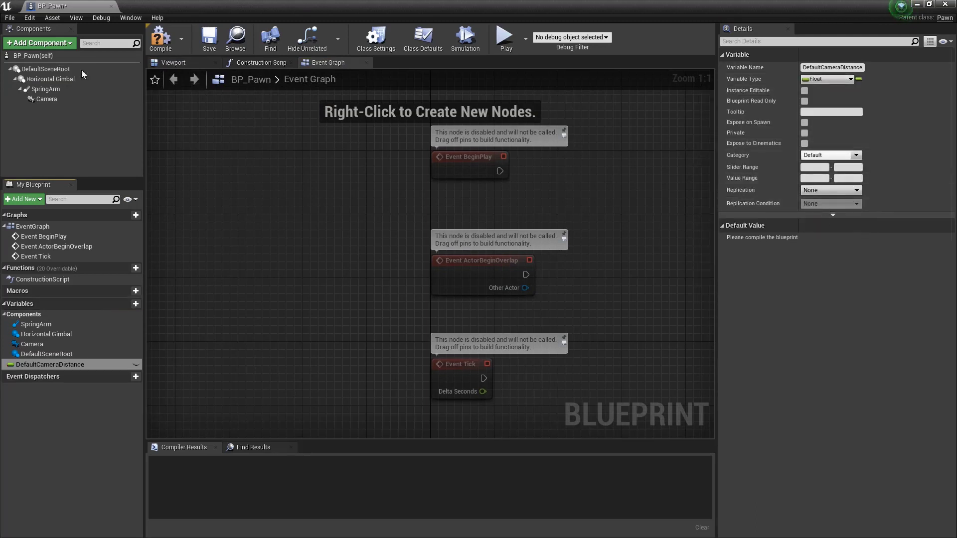
{"action": "left_click", "coordinate": [156, 43]}
{"action": "type", "text": "1000"}
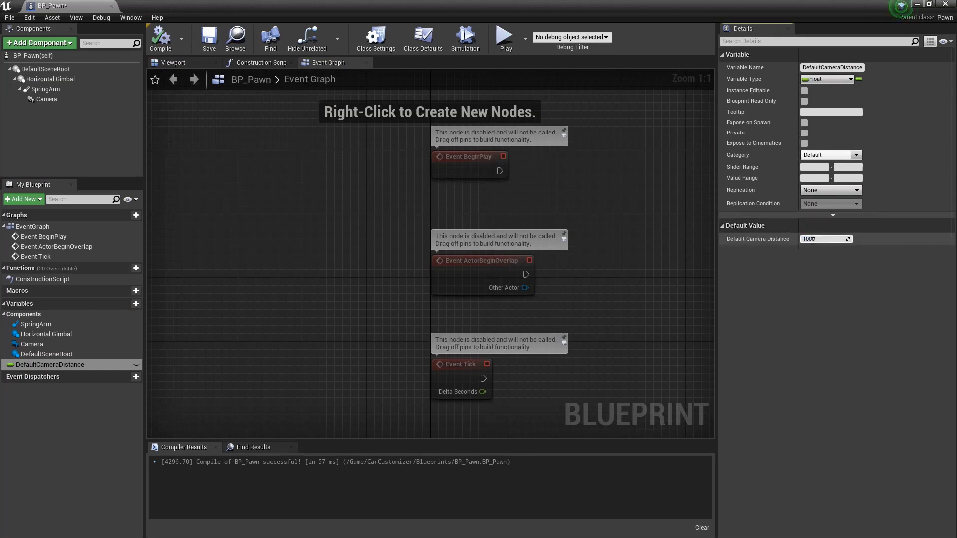
{"action": "right_click_drag", "start_coordinate": [401, 169], "coordinate": [226, 142]}
{"action": "left_click_drag", "start_coordinate": [534, 209], "coordinate": [208, 414]}
Delete the overlap and Tick events and place an instance-editable DefaultCameraDistance getter
{"action": "key", "text": "Delete"}
{"action": "right_click_drag", "start_coordinate": [340, 229], "coordinate": [307, 288]}
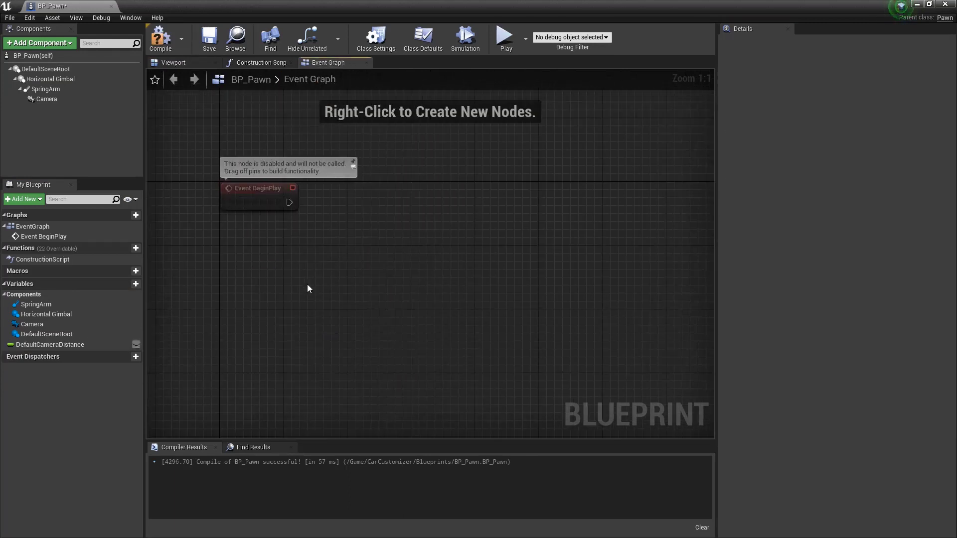
{"action": "mouse_move", "coordinate": [50, 348]}
{"action": "left_mouse_down"}
{"action": "mouse_move", "coordinate": [299, 261]}
{"action": "mouse_move", "coordinate": [289, 262]}
{"action": "left_mouse_up"}
{"action": "left_click", "coordinate": [299, 264]}
{"action": "left_click", "coordinate": [804, 90]}
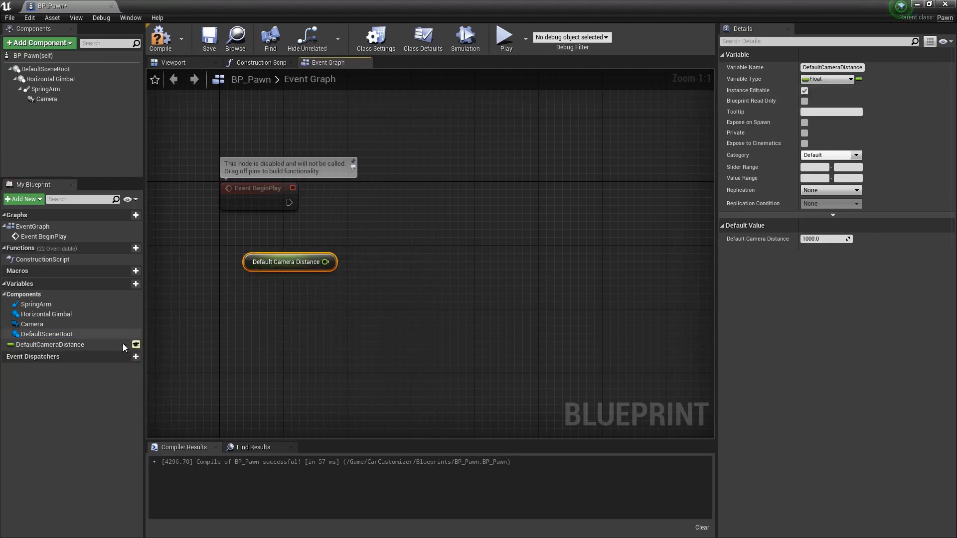
Place a Spring Arm reference in the graph beside the DefaultCameraDistance node
{"action": "left_click_drag", "start_coordinate": [45, 91], "coordinate": [311, 229]}
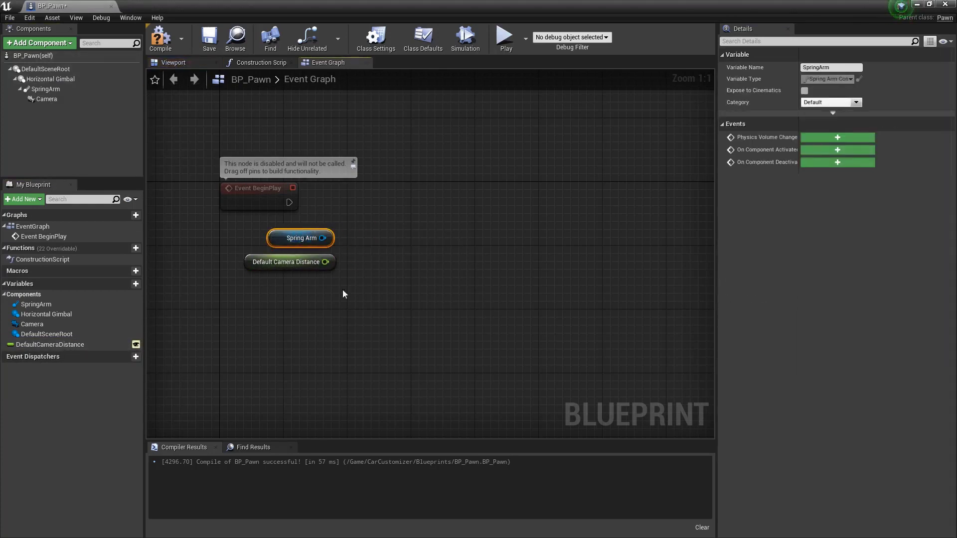
{"action": "left_click_drag", "start_coordinate": [299, 262], "coordinate": [299, 286]}
{"action": "mouse_move", "coordinate": [297, 238]}
{"action": "left_mouse_down"}
{"action": "mouse_move", "coordinate": [288, 237]}
{"action": "mouse_move", "coordinate": [366, 250]}
{"action": "left_mouse_up"}
{"action": "left_click", "coordinate": [344, 246]}
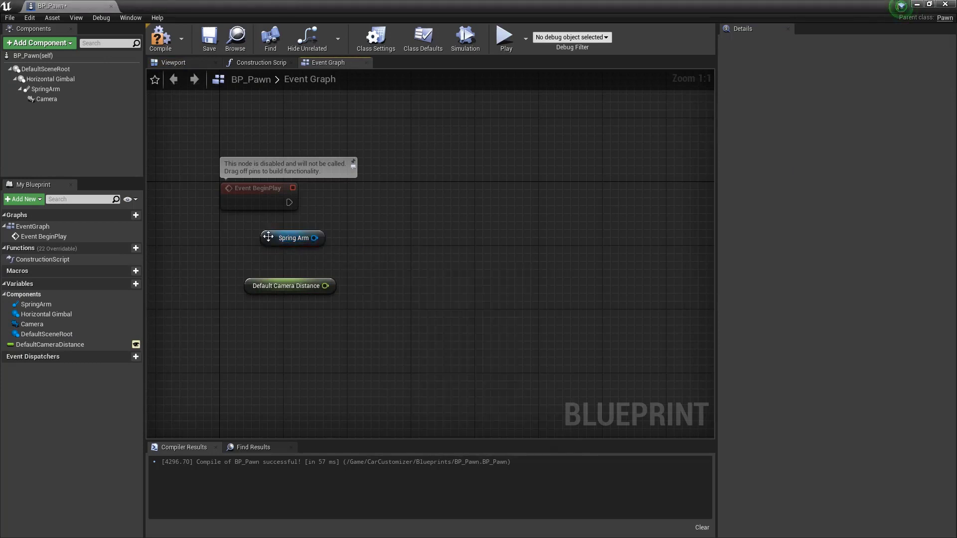
{"action": "left_click", "coordinate": [268, 236]}
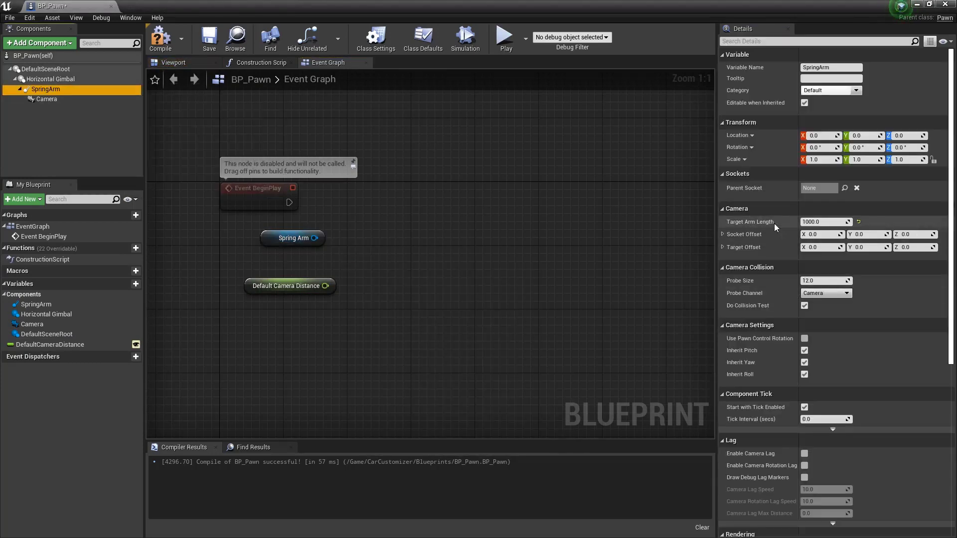
Add a SET Target Arm Length node on the Spring Arm and wire BeginPlay into it
{"action": "left_click_drag", "start_coordinate": [314, 237], "coordinate": [376, 238]}
{"action": "type", "text": "tar"}
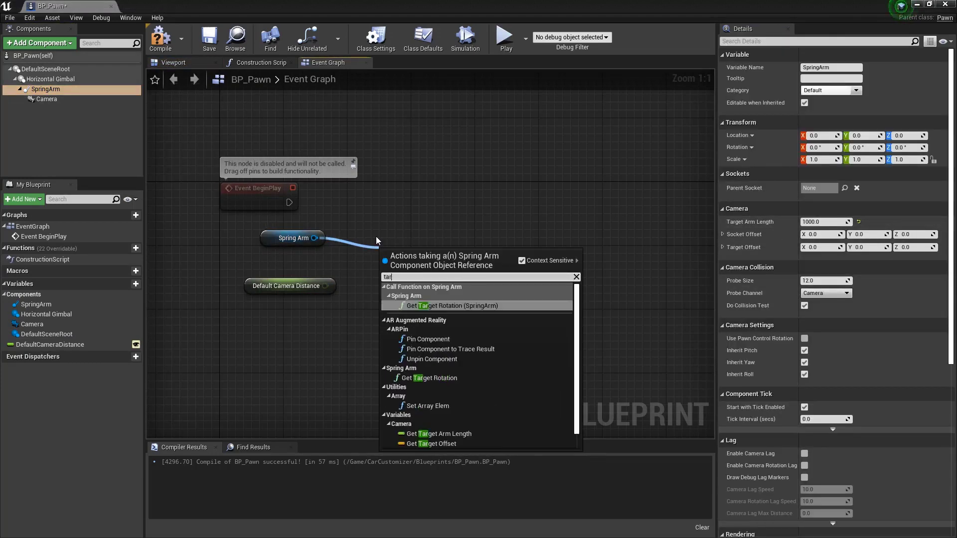
{"action": "type", "text": "get"}
{"action": "left_click", "coordinate": [433, 366]}
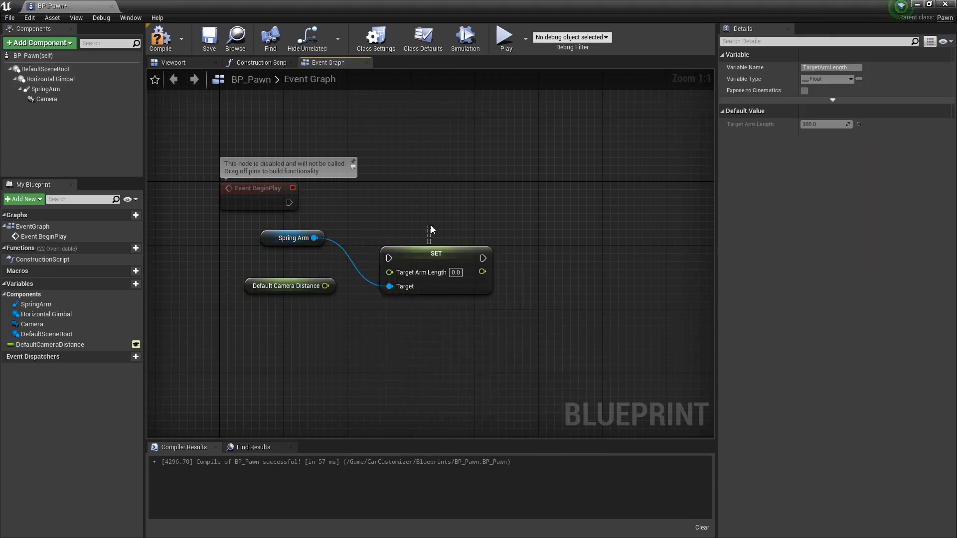
{"action": "left_click", "coordinate": [430, 227]}
{"action": "left_click_drag", "start_coordinate": [415, 262], "coordinate": [397, 204]}
{"action": "left_click_drag", "start_coordinate": [289, 202], "coordinate": [367, 193]}
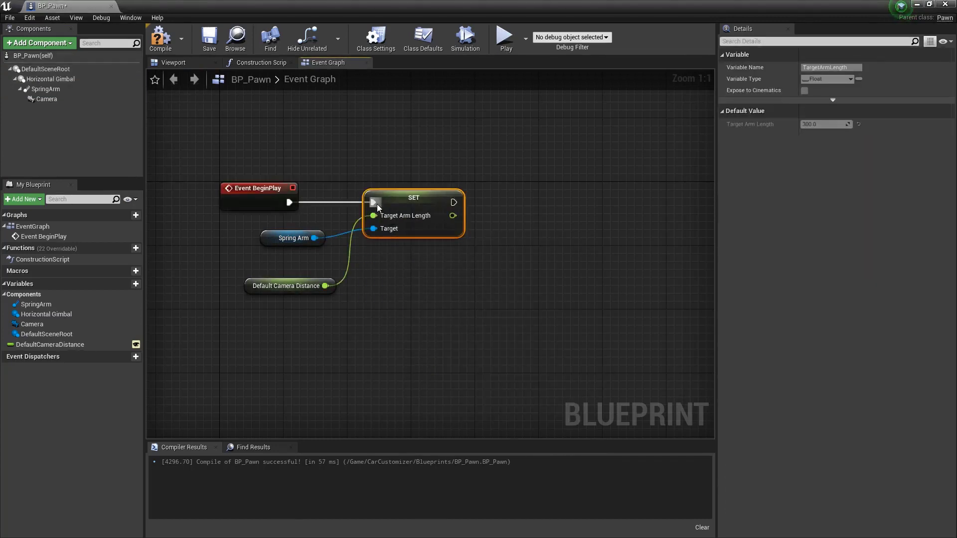
Select the SET node with its Spring Arm and DefaultCameraDistance inputs and shift them right
{"action": "scroll", "coordinate": [399, 277], "scroll_direction": "down", "scroll_amount": 1}
{"action": "mouse_move", "coordinate": [399, 277]}
{"action": "right_mouse_down"}
{"action": "mouse_move", "coordinate": [359, 235]}
{"action": "mouse_move", "coordinate": [355, 204]}
{"action": "right_mouse_up"}
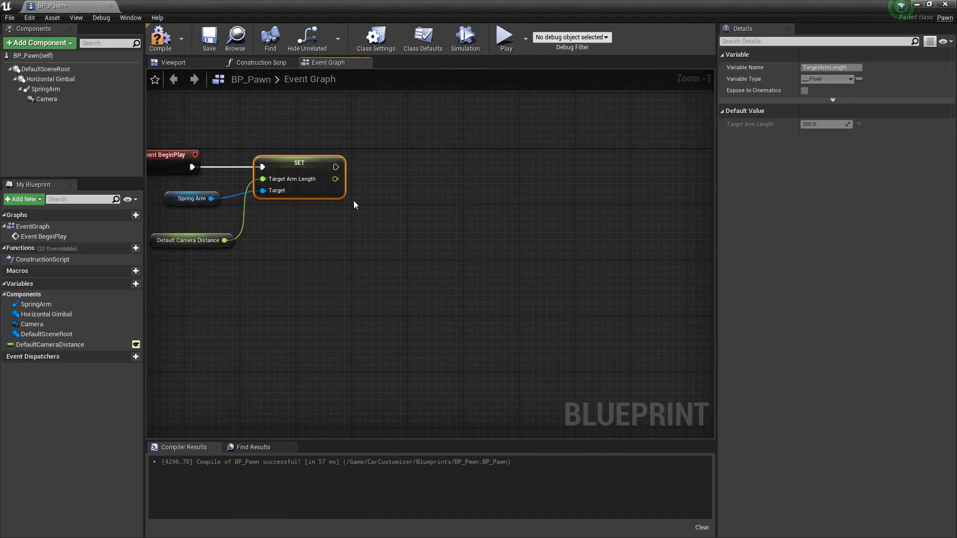
{"action": "left_click_drag", "start_coordinate": [423, 169], "coordinate": [423, 169]}
{"action": "left_click", "coordinate": [322, 271]}
{"action": "left_click_drag", "start_coordinate": [264, 163], "coordinate": [340, 162]}
{"action": "right_click", "coordinate": [431, 158]}
Wrap the three nodes in a comment titled 'Set Camera Distance From Out Of BP'
{"action": "left_click", "coordinate": [460, 418]}
{"action": "type", "text": "Set Camera Distance From Out Of BP"}
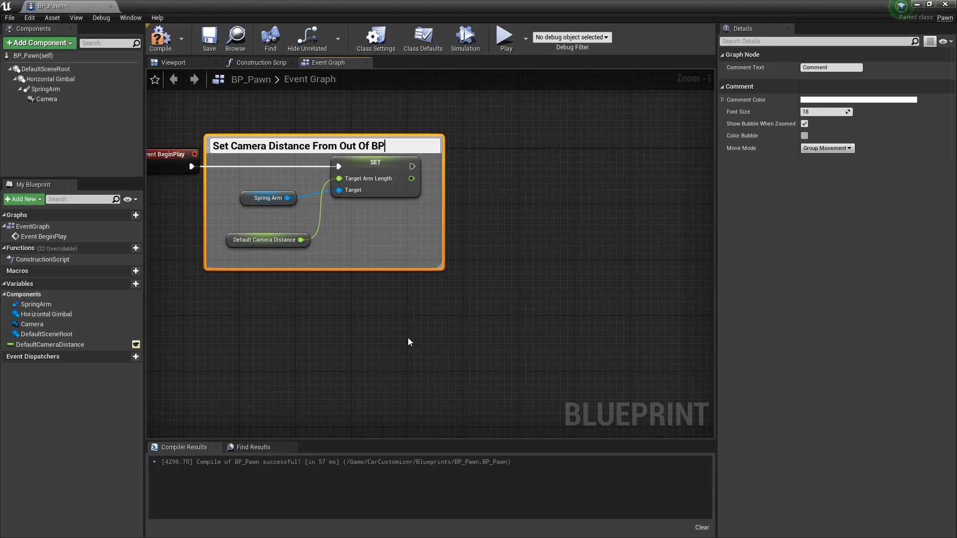
{"action": "key", "text": "Return"}
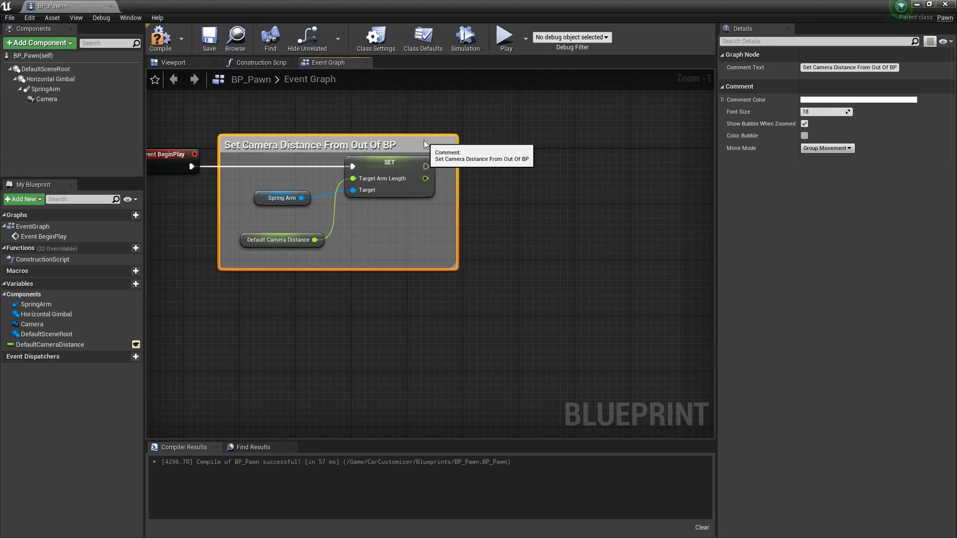
{"action": "left_click_drag", "start_coordinate": [438, 146], "coordinate": [397, 148]}
{"action": "right_click_drag", "start_coordinate": [397, 174], "coordinate": [385, 190]}
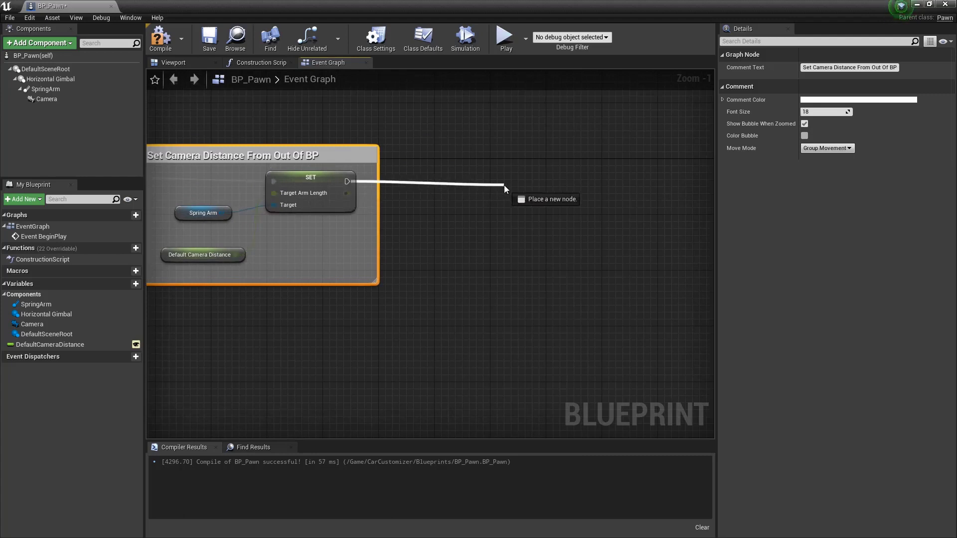
Add a Get All Actors with Tag node after the SET node
{"action": "left_click_drag", "start_coordinate": [504, 184], "coordinate": [504, 185]}
{"action": "type", "text": "get actor tag"}
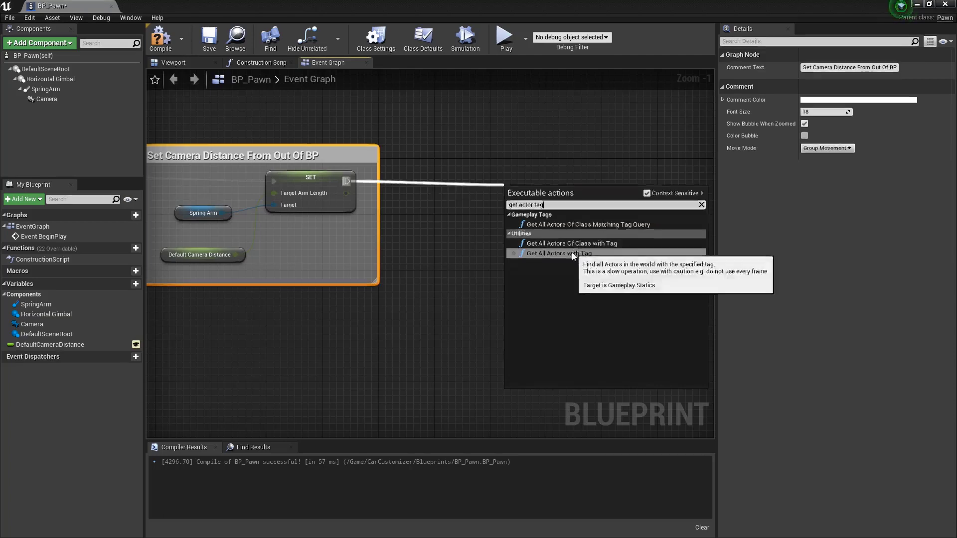
{"action": "left_click", "coordinate": [572, 254]}
{"action": "right_click_drag", "start_coordinate": [583, 190], "coordinate": [519, 189]}
{"action": "right_click", "coordinate": [519, 188]}
{"action": "key", "text": "Escape"}
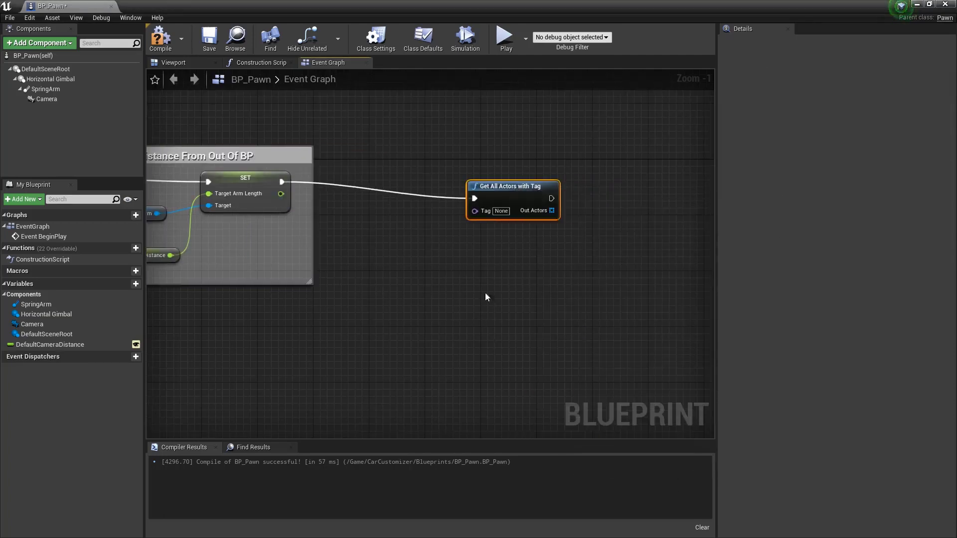
Wrap the Get All Actors with Tag node in an enlarged comment box
{"action": "key", "text": "c"}
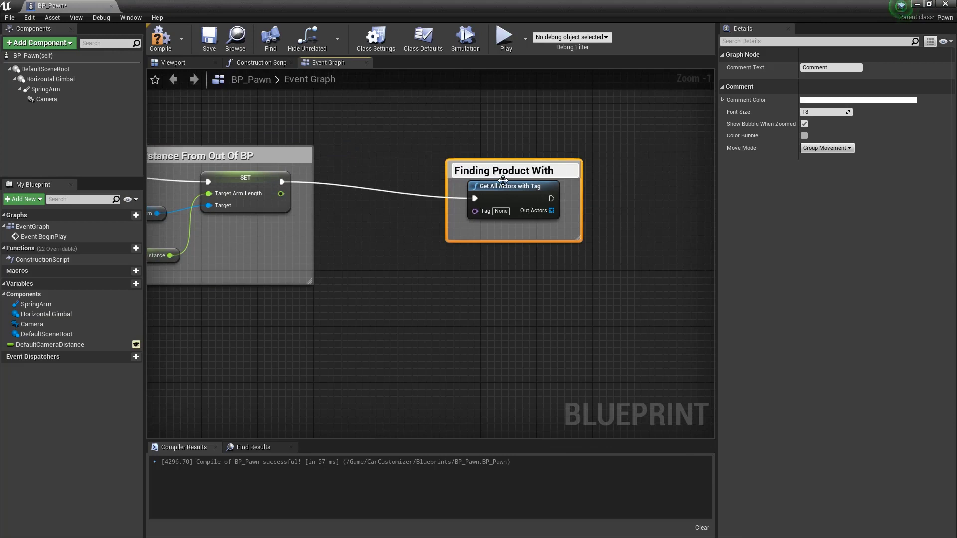
{"action": "left_click_drag", "start_coordinate": [580, 241], "coordinate": [605, 312]}
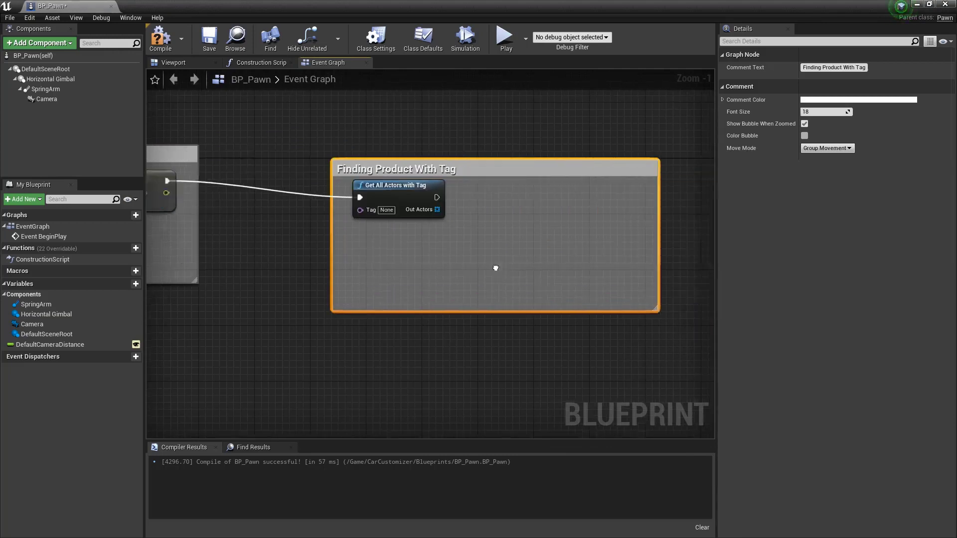
{"action": "scroll", "coordinate": [496, 267], "scroll_direction": "down", "scroll_amount": 5}
{"action": "scroll", "coordinate": [427, 223], "scroll_direction": "up", "scroll_amount": 2}
{"action": "left_click_drag", "start_coordinate": [517, 299], "coordinate": [614, 331]}
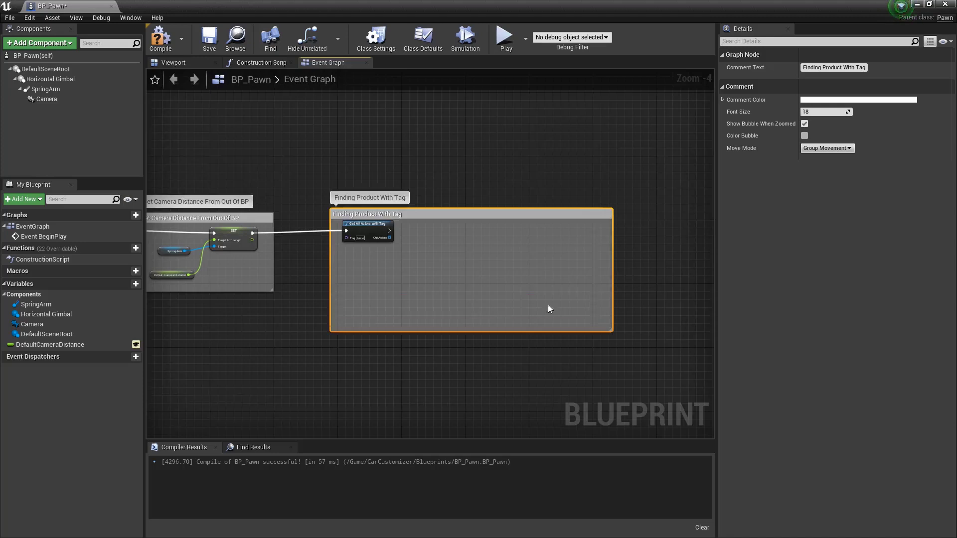
{"action": "scroll", "coordinate": [613, 311], "scroll_direction": "up", "scroll_amount": 1}
Set the Tag to Product and title the comment 'Finding Product With Tag Name = "Product"'
{"action": "left_click", "coordinate": [299, 201]}
{"action": "scroll", "coordinate": [279, 205], "scroll_direction": "up", "scroll_amount": 2}
{"action": "left_click", "coordinate": [275, 220]}
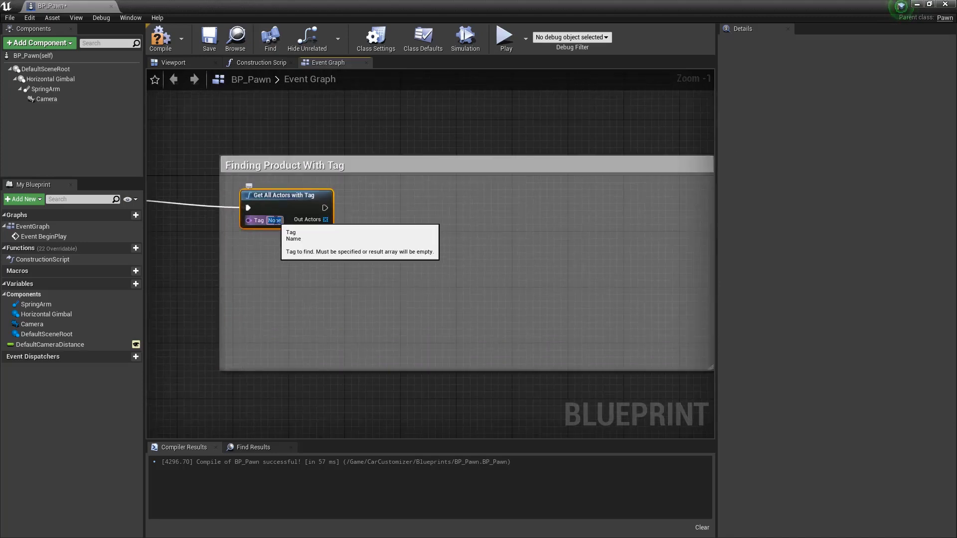
{"action": "right_click_drag", "start_coordinate": [276, 219], "coordinate": [216, 220]}
{"action": "scroll", "coordinate": [249, 215], "scroll_direction": "down", "scroll_amount": 1}
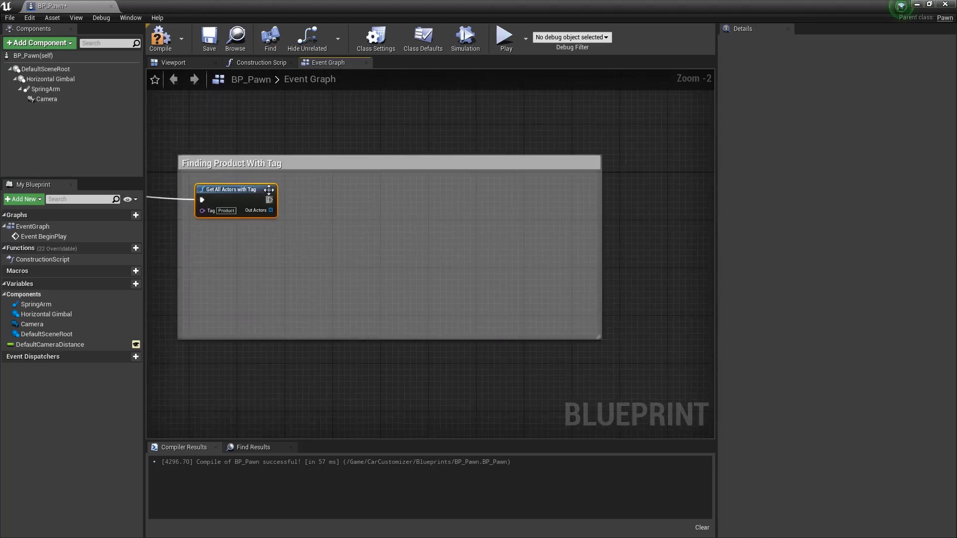
{"action": "double_click", "coordinate": [293, 164]}
{"action": "type", "text": "Name = \"Product\""}
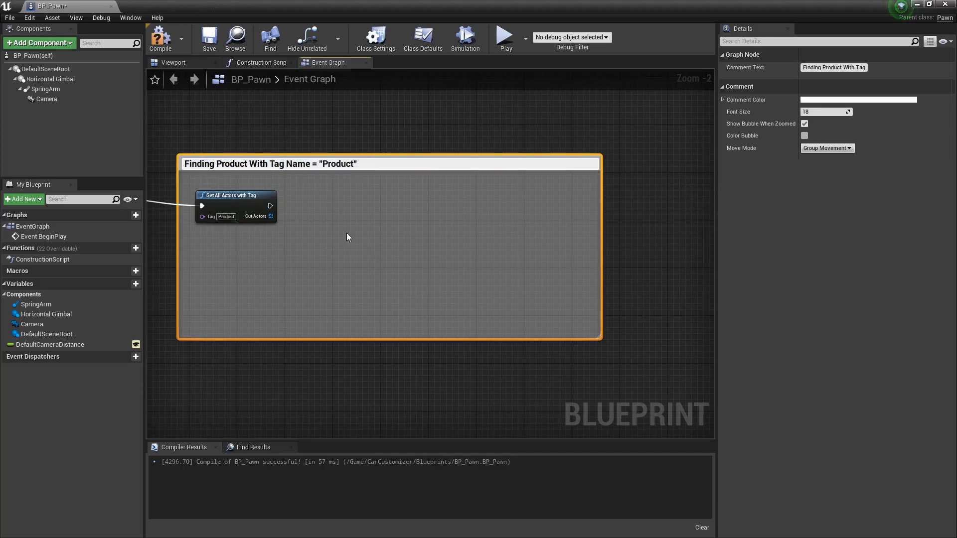
{"action": "mouse_move", "coordinate": [348, 237]}
{"action": "right_mouse_down"}
{"action": "mouse_move", "coordinate": [354, 214]}
{"action": "mouse_move", "coordinate": [279, 222]}
{"action": "right_mouse_up"}
{"action": "left_click", "coordinate": [234, 182]}
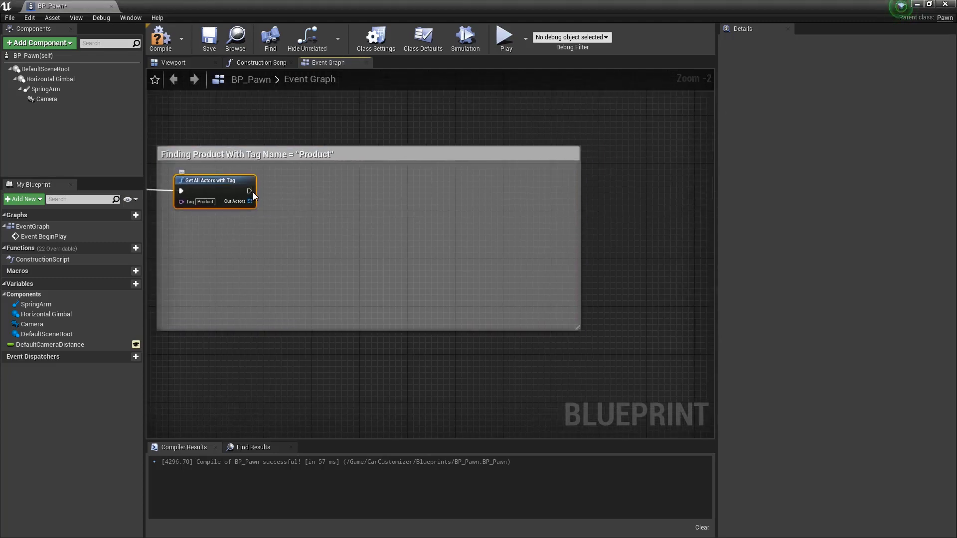
Add a Branch on whether the Out Actors array Length is greater than 0
{"action": "left_click_drag", "start_coordinate": [252, 193], "coordinate": [313, 196]}
{"action": "type", "text": "branch"}
{"action": "key", "text": "Return"}
{"action": "mouse_move", "coordinate": [249, 201]}
{"action": "left_mouse_down"}
{"action": "mouse_move", "coordinate": [267, 232]}
{"action": "mouse_move", "coordinate": [236, 235]}
{"action": "mouse_move", "coordinate": [306, 247]}
{"action": "mouse_move", "coordinate": [312, 262]}
{"action": "mouse_move", "coordinate": [368, 184]}
{"action": "mouse_move", "coordinate": [399, 210]}
{"action": "left_mouse_up"}
{"action": "type", "text": "len"}
{"action": "key", "text": "Return"}
{"action": "type", "text": ">"}
{"action": "left_click", "coordinate": [382, 296]}
Add a Print String on the Branch's False output and set its message
{"action": "type", "text": "print"}
{"action": "key", "text": "Return"}
{"action": "left_click", "coordinate": [450, 238]}
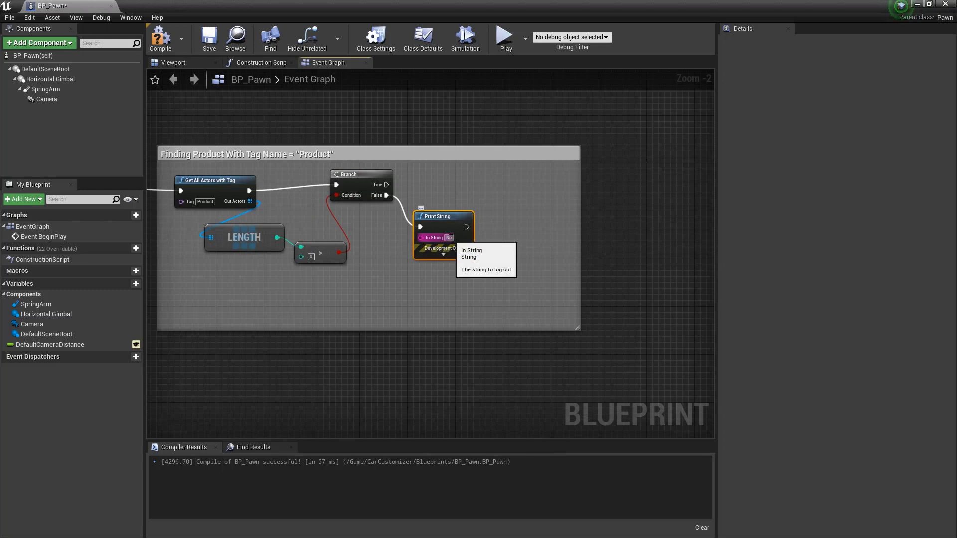
{"action": "key", "text": "Return"}
{"action": "scroll", "coordinate": [495, 264], "scroll_direction": "up", "scroll_amount": 1}
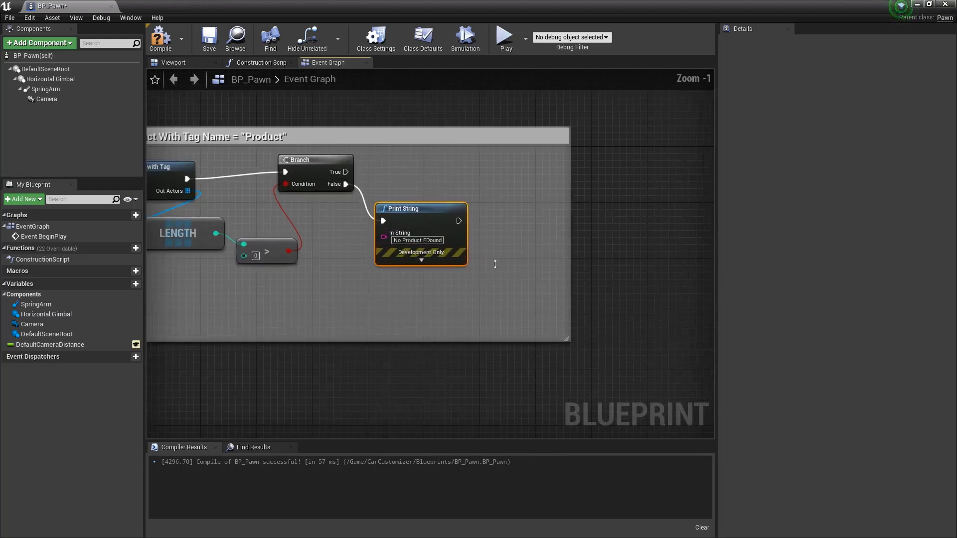
Duplicate the Print String onto the Branch's True output, printing 'Yes,... Product Found'
{"action": "key", "text": "ctrl+w"}
{"action": "left_click_drag", "start_coordinate": [478, 208], "coordinate": [449, 153]}
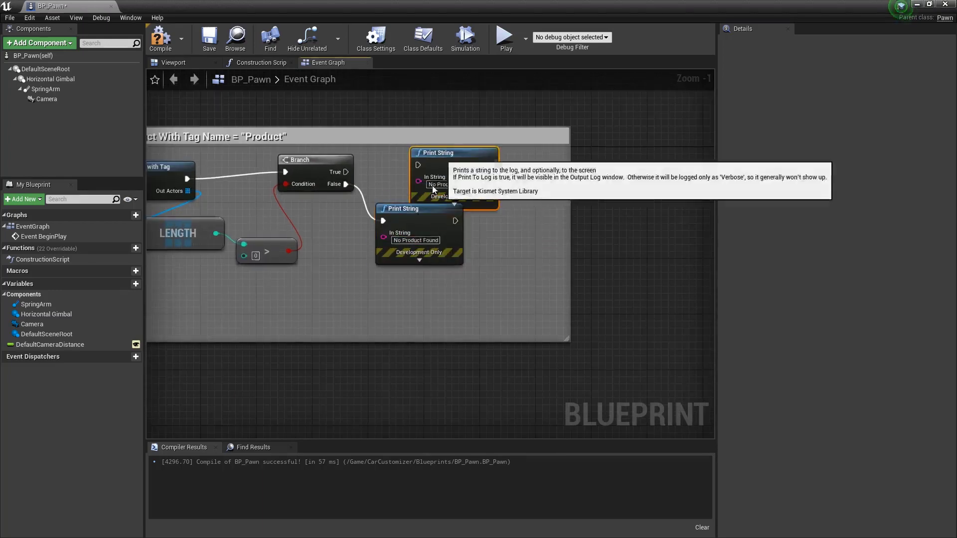
{"action": "left_click_drag", "start_coordinate": [419, 208], "coordinate": [433, 236]}
{"action": "left_click_drag", "start_coordinate": [420, 168], "coordinate": [419, 166]}
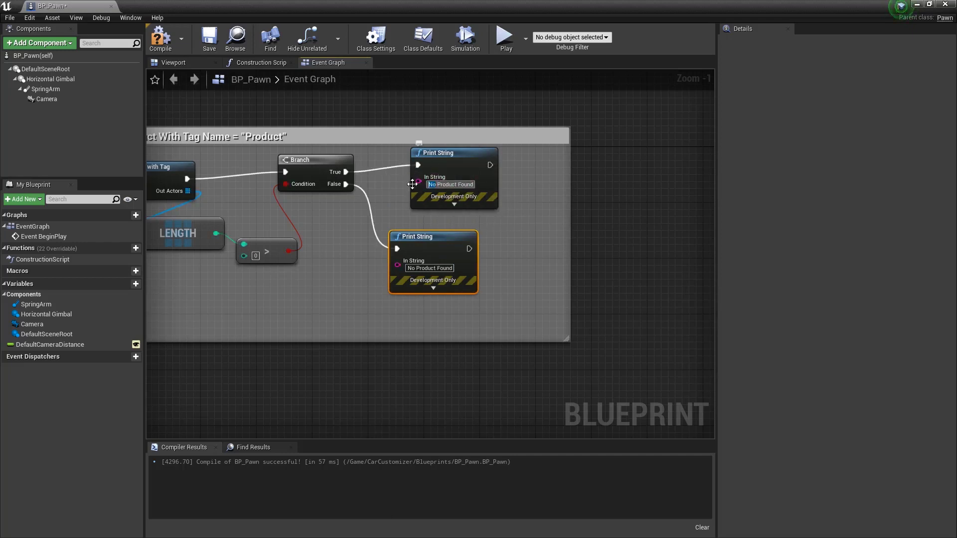
{"action": "type", "text": "Yes,..."}
{"action": "key", "text": "Return"}
Shorten the False message to 'No Product' and move the Blueprint window aside
{"action": "double_click", "coordinate": [440, 268]}
{"action": "key", "text": "BackSpace"}
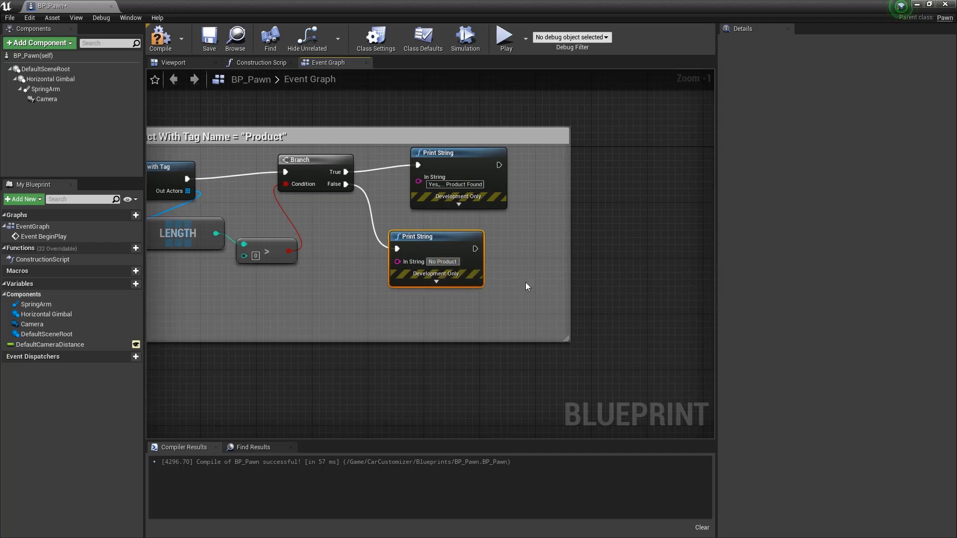
{"action": "left_click", "coordinate": [525, 282]}
{"action": "right_click_drag", "start_coordinate": [525, 282], "coordinate": [505, 293]}
{"action": "left_click_drag", "start_coordinate": [351, 2], "coordinate": [5, 131]}
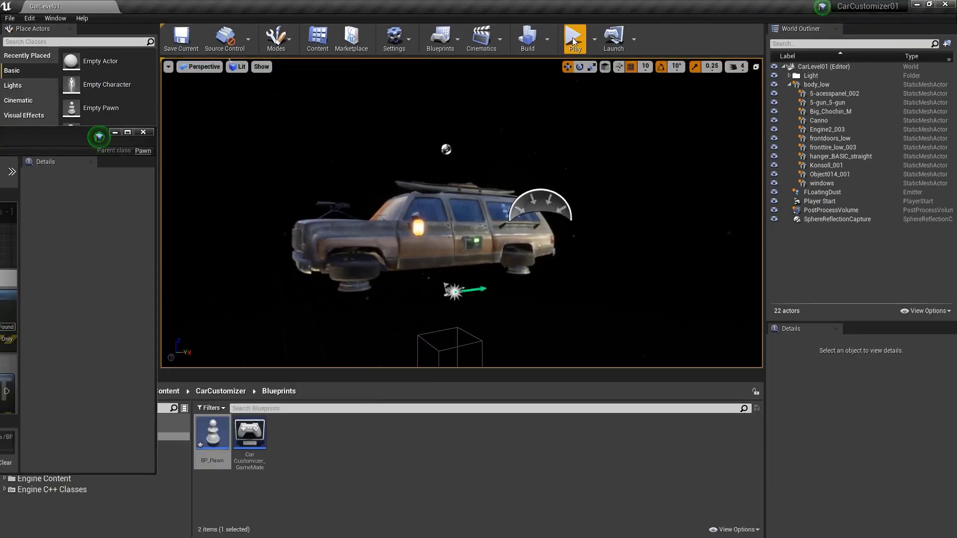
Run a quick test play, then select body_low and bring its Actor Tags into view
{"action": "key", "text": "alt+p"}
{"action": "key", "text": "Escape"}
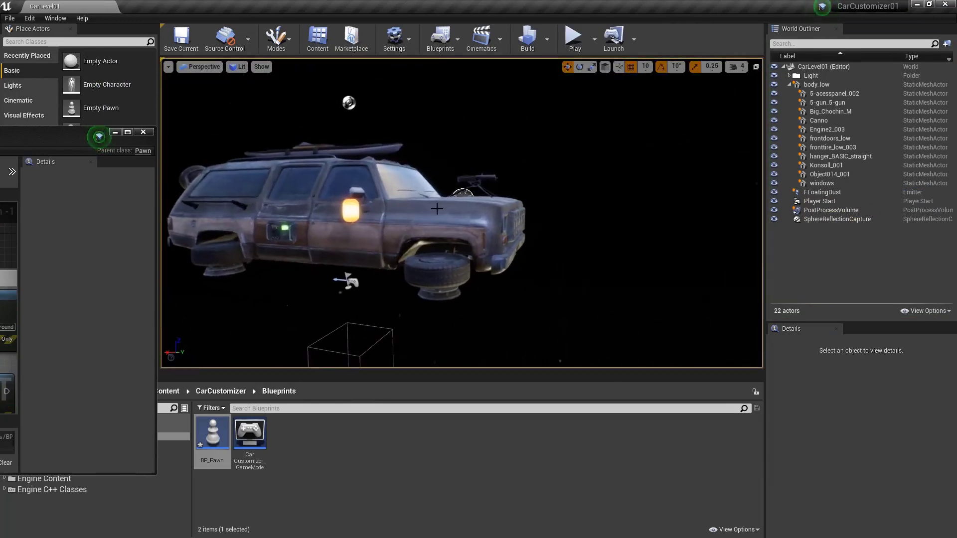
{"action": "left_click", "coordinate": [812, 85]}
{"action": "left_click", "coordinate": [789, 85]}
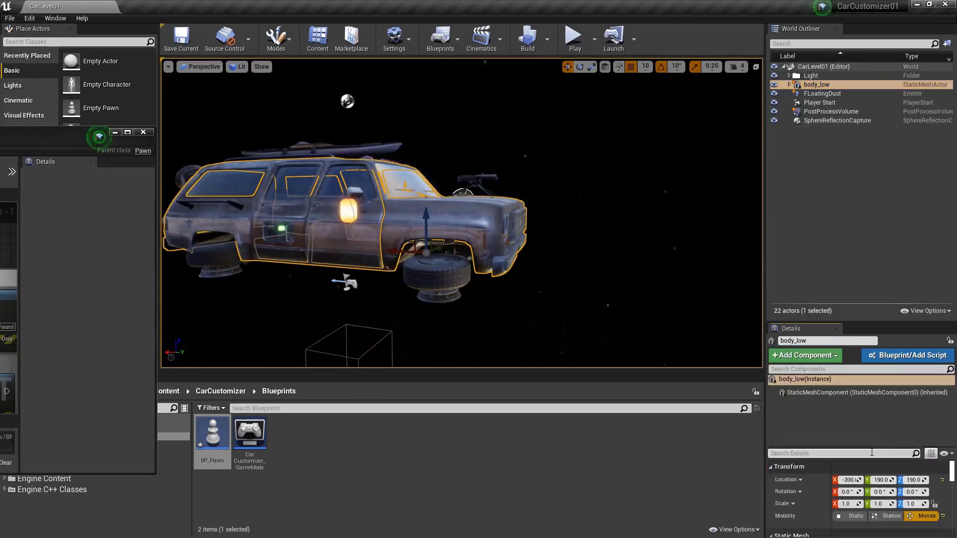
{"action": "type", "text": "tag"}
{"action": "left_click_drag", "start_coordinate": [870, 448], "coordinate": [870, 349]}
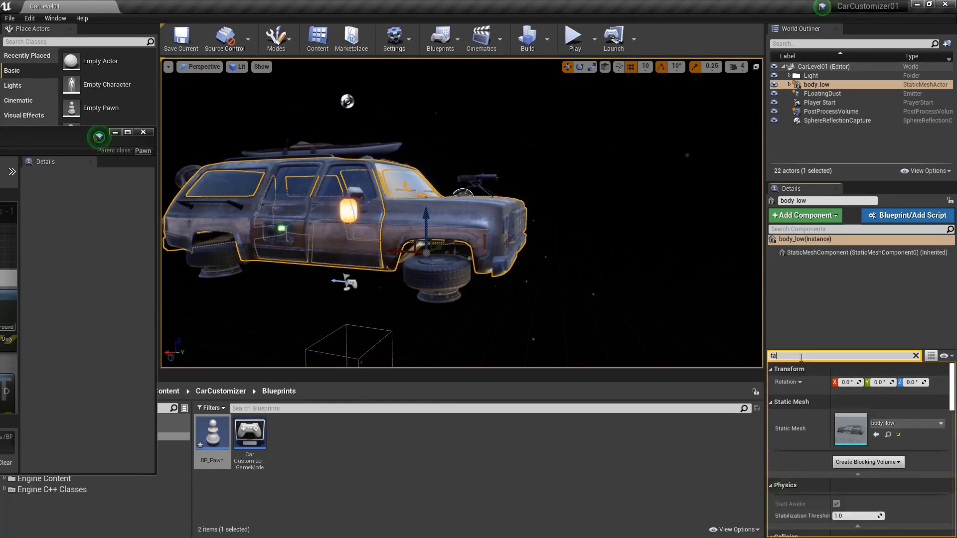
Add the actor tag 'Product' to body_low and test-play to confirm it's found
{"action": "left_click", "coordinate": [891, 423]}
{"action": "left_click", "coordinate": [852, 437]}
{"action": "type", "text": "Product"}
{"action": "key", "text": "Return"}
{"action": "left_click", "coordinate": [915, 355]}
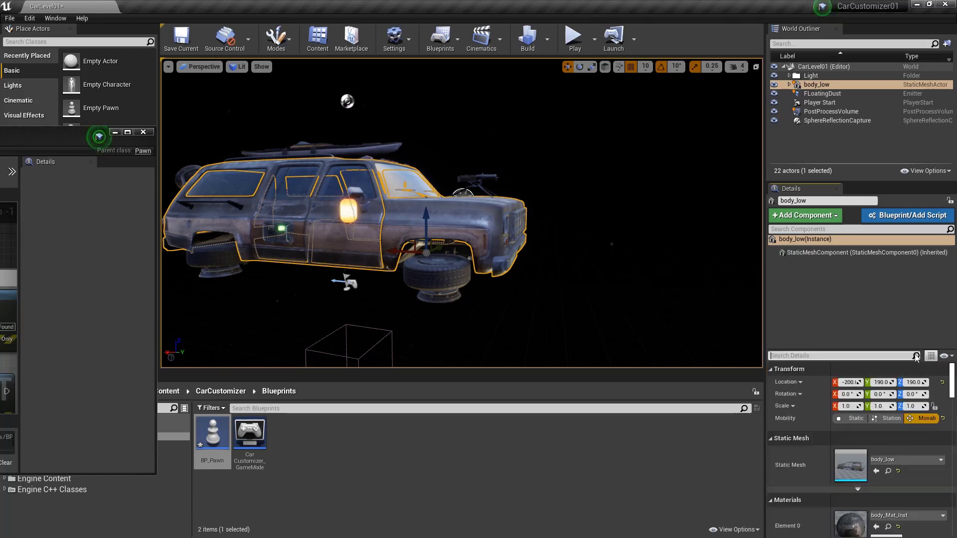
{"action": "left_click", "coordinate": [575, 40]}
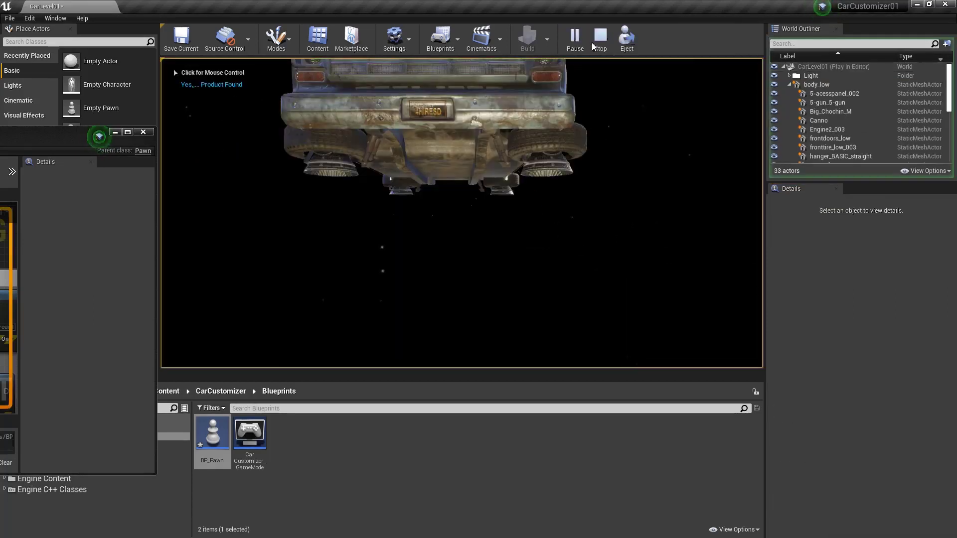
{"action": "key", "text": "Escape"}
Replace the success Print String with a SetActorLocation node on the Branch's True output
{"action": "double_click", "coordinate": [299, 135]}
{"action": "right_click_drag", "start_coordinate": [613, 144], "coordinate": [496, 145]}
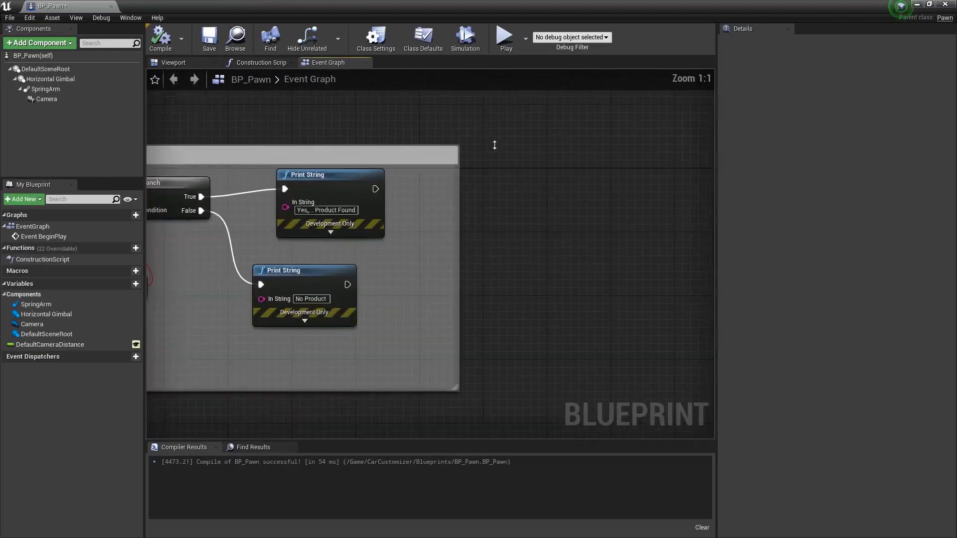
{"action": "scroll", "coordinate": [496, 145], "scroll_direction": "down", "scroll_amount": 1}
{"action": "key", "text": "Delete"}
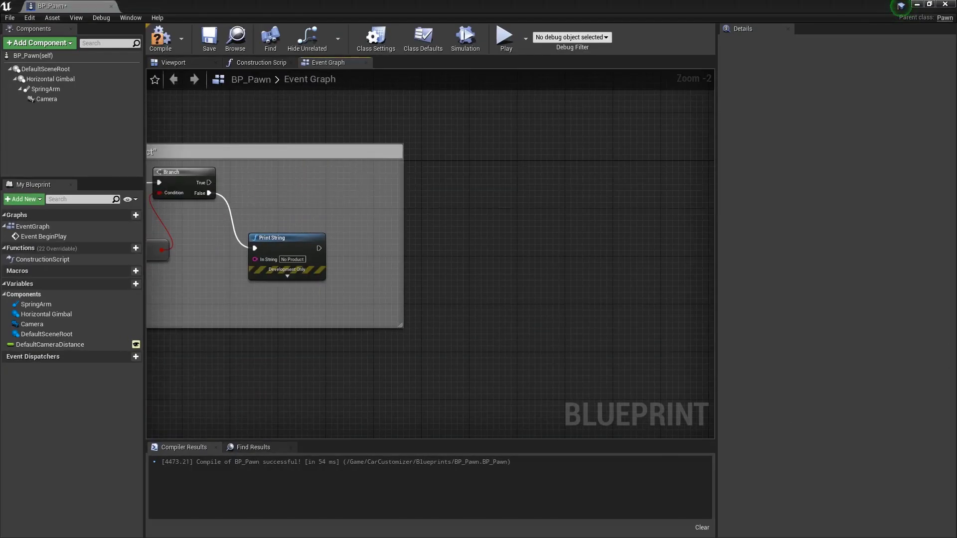
{"action": "left_click_drag", "start_coordinate": [209, 185], "coordinate": [531, 175]}
{"action": "type", "text": "set actor locatio"}
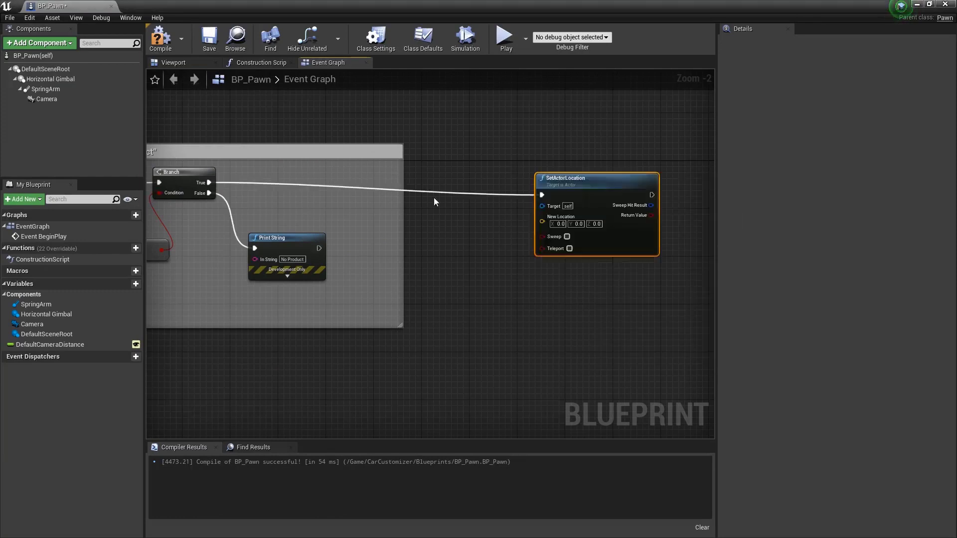
{"action": "left_click", "coordinate": [588, 241]}
{"action": "mouse_move", "coordinate": [513, 186]}
{"action": "right_mouse_down"}
{"action": "mouse_move", "coordinate": [434, 200]}
{"action": "mouse_move", "coordinate": [444, 206]}
{"action": "right_mouse_up"}
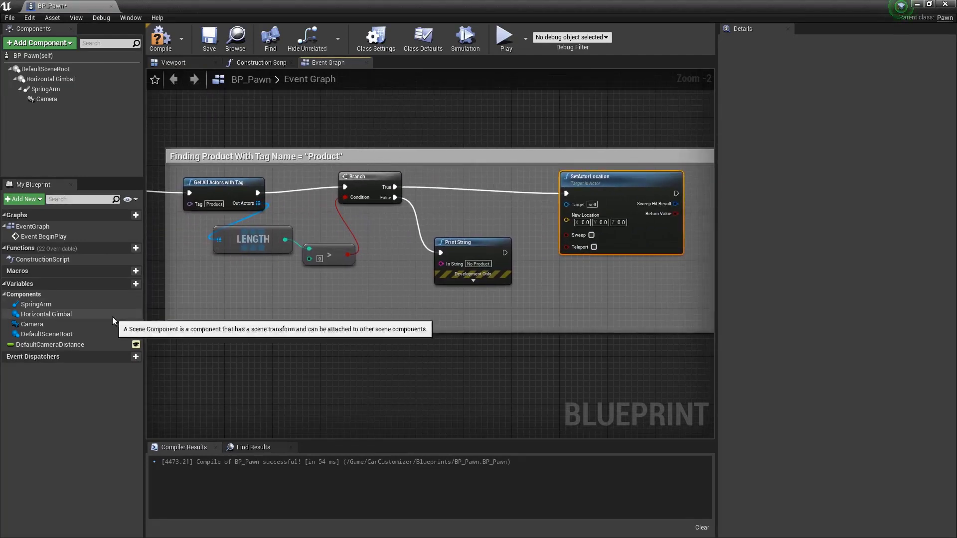
Add a variable ProductToFocus of type Actor Object Reference
{"action": "left_click", "coordinate": [136, 285]}
{"action": "type", "text": "Produc"}
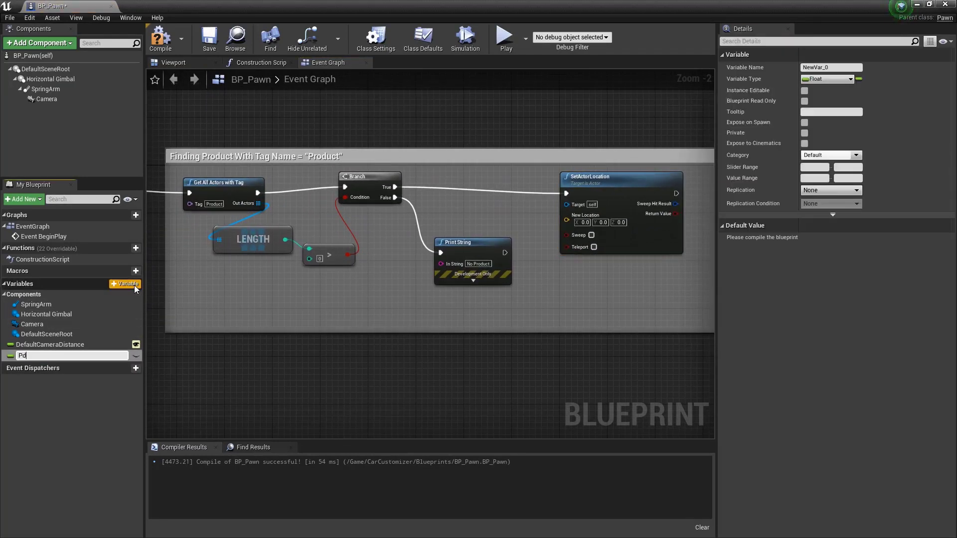
{"action": "type", "text": "tToFocus"}
{"action": "key", "text": "Return"}
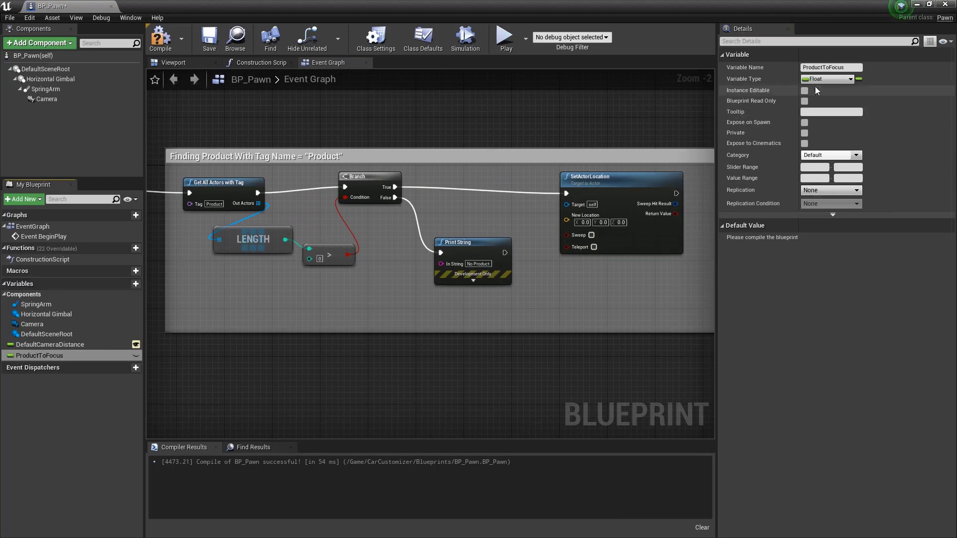
{"action": "left_click", "coordinate": [827, 79]}
{"action": "type", "text": "acto"}
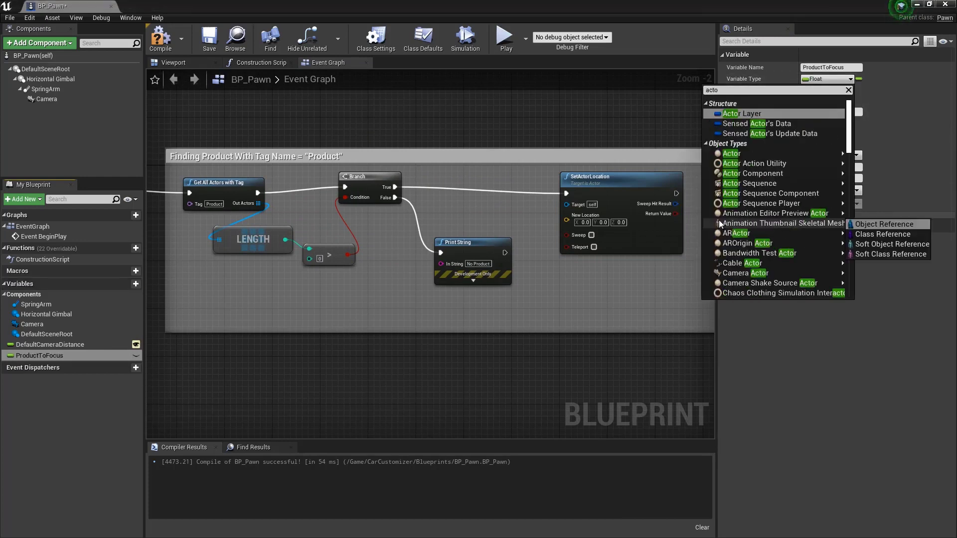
{"action": "mouse_move", "coordinate": [823, 153]}
{"action": "left_click", "coordinate": [874, 156]}
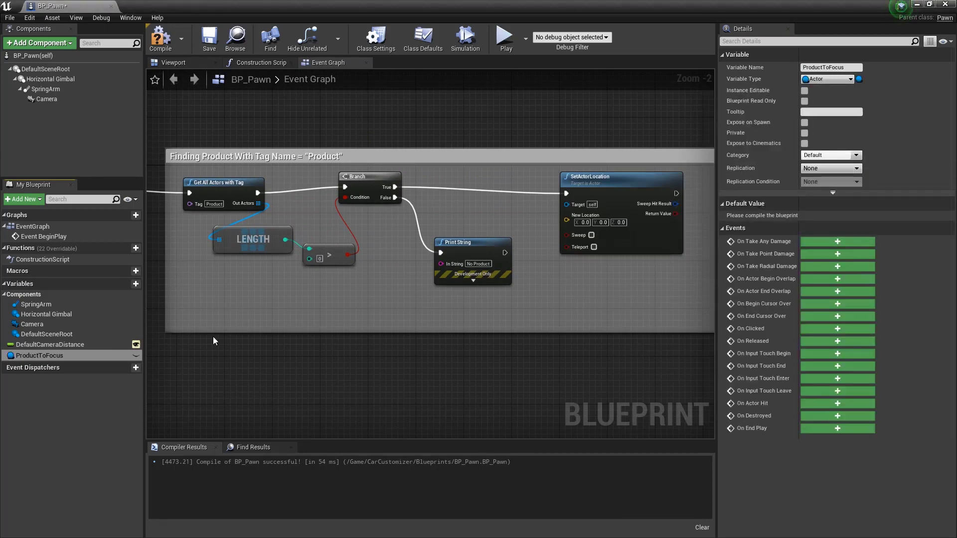
Add a SET ProductToFocus node after the Branch, shifting SetActorLocation right for room
{"action": "right_click_drag", "start_coordinate": [364, 367], "coordinate": [239, 376]}
{"action": "left_click_drag", "start_coordinate": [498, 189], "coordinate": [561, 189]}
{"action": "left_click_drag", "start_coordinate": [39, 355], "coordinate": [351, 198], "text": "alt"}
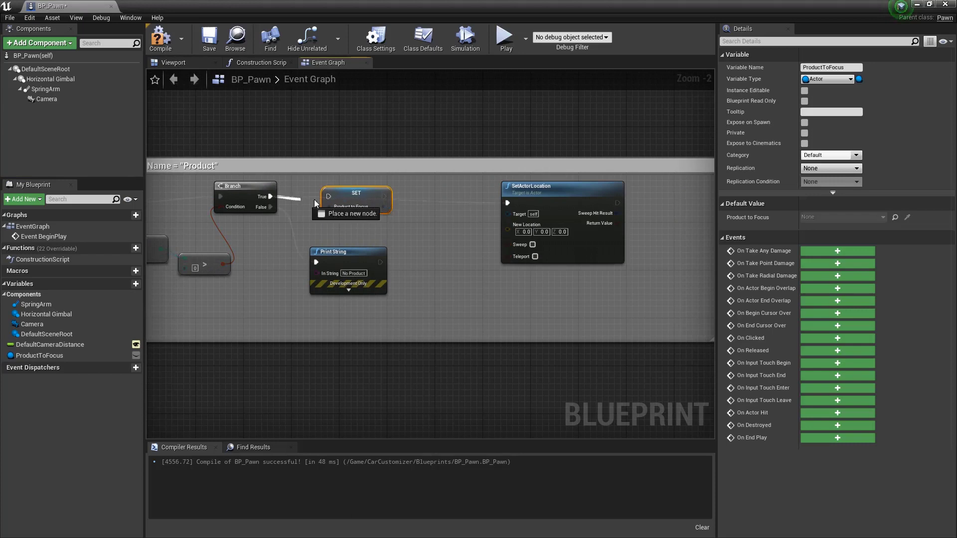
Feed a GET (index 0) of the Out Actors array into Product to Focus
{"action": "right_click_drag", "start_coordinate": [419, 231], "coordinate": [550, 232]}
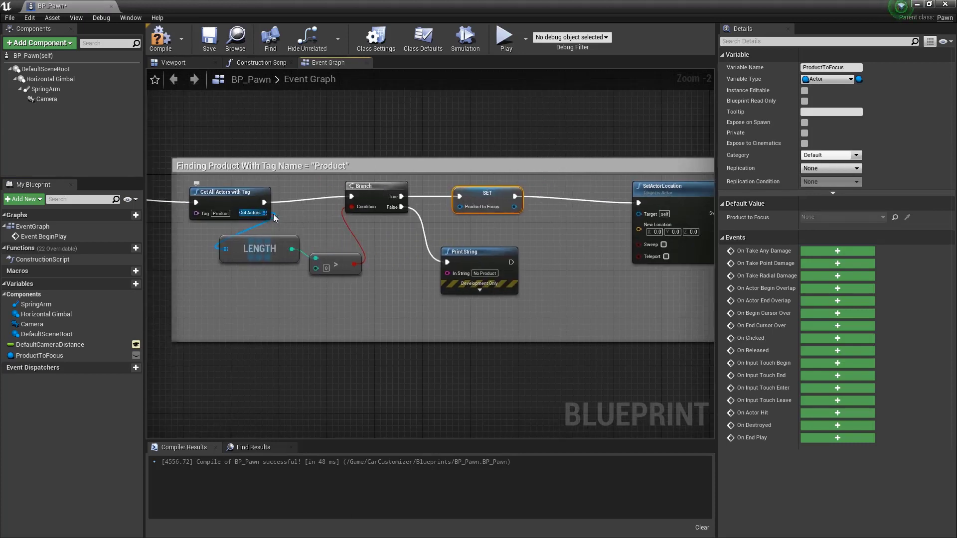
{"action": "left_click_drag", "start_coordinate": [275, 217], "coordinate": [382, 229]}
{"action": "type", "text": "get"}
{"action": "left_click", "coordinate": [423, 307]}
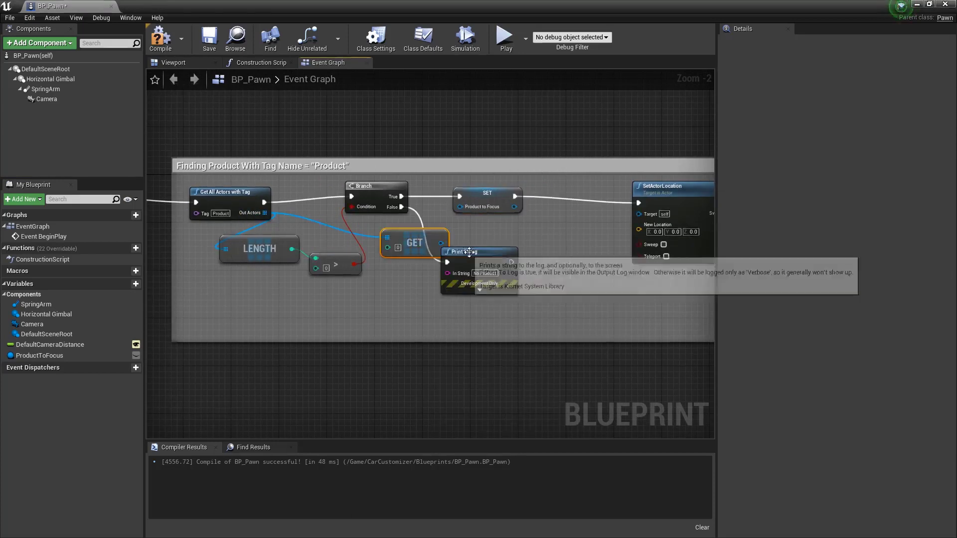
{"action": "left_click_drag", "start_coordinate": [469, 252], "coordinate": [493, 264]}
{"action": "mouse_move", "coordinate": [414, 242]}
{"action": "left_mouse_down"}
{"action": "mouse_move", "coordinate": [444, 237]}
{"action": "mouse_move", "coordinate": [459, 211]}
{"action": "left_mouse_up"}
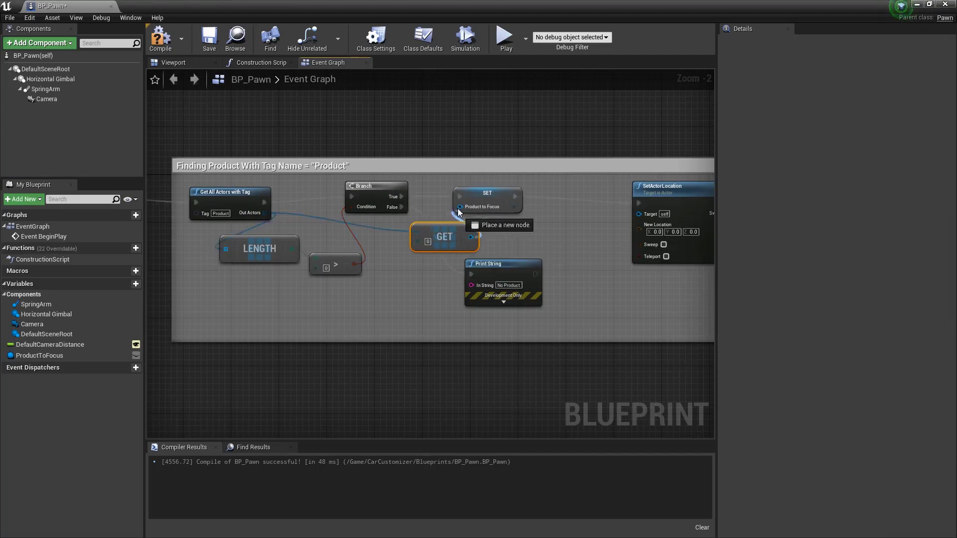
{"action": "right_click_drag", "start_coordinate": [515, 219], "coordinate": [382, 219]}
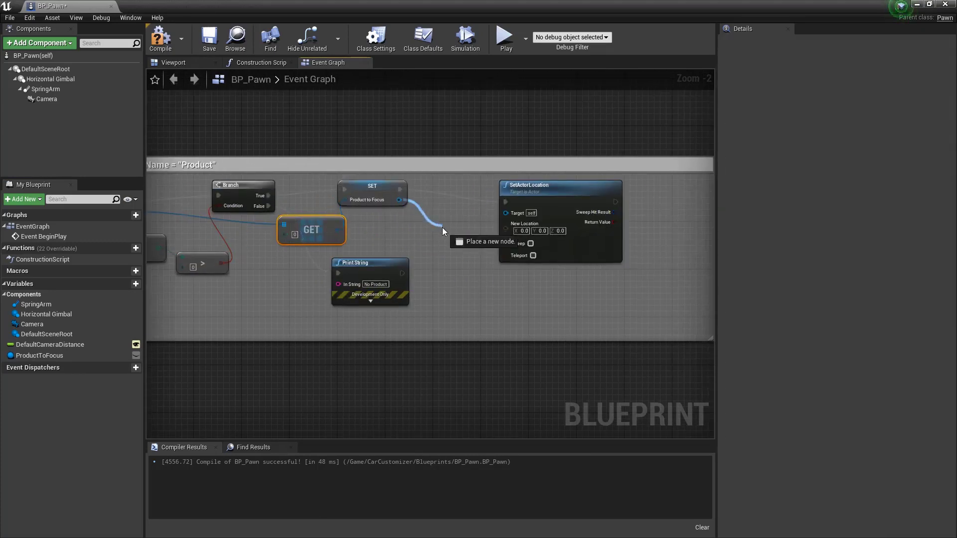
Wire ProductToFocus's GetActorLocation into SetActorLocation's New Location
{"action": "left_click_drag", "start_coordinate": [398, 201], "coordinate": [435, 223]}
{"action": "type", "text": "get actor location"}
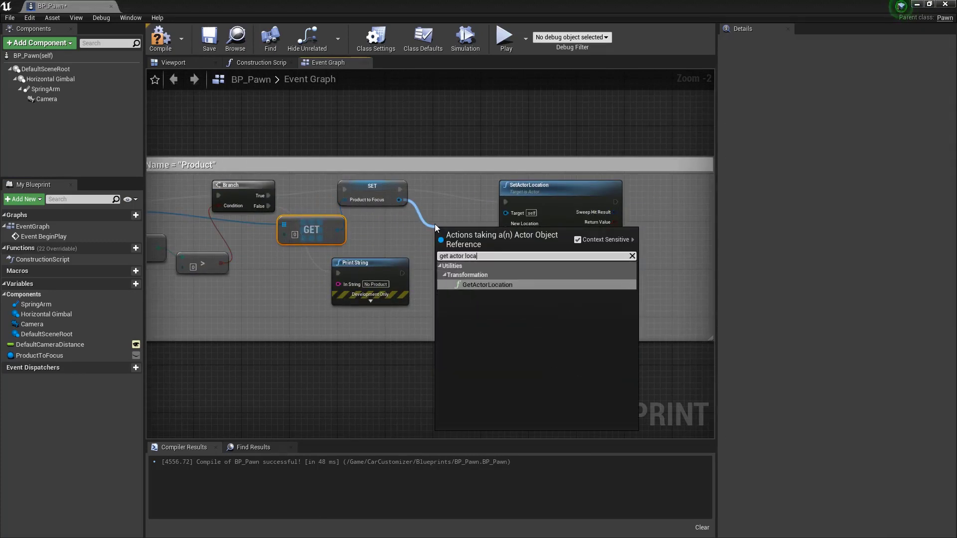
{"action": "key", "text": "Return"}
{"action": "left_click_drag", "start_coordinate": [548, 186], "coordinate": [566, 185]}
{"action": "left_click_drag", "start_coordinate": [475, 231], "coordinate": [523, 228]}
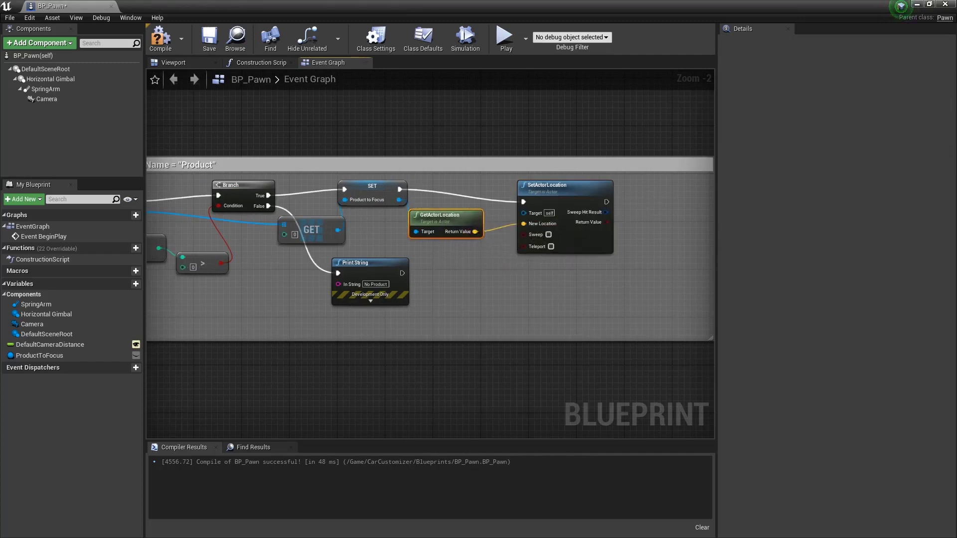
{"action": "right_click_drag", "start_coordinate": [629, 269], "coordinate": [515, 263]}
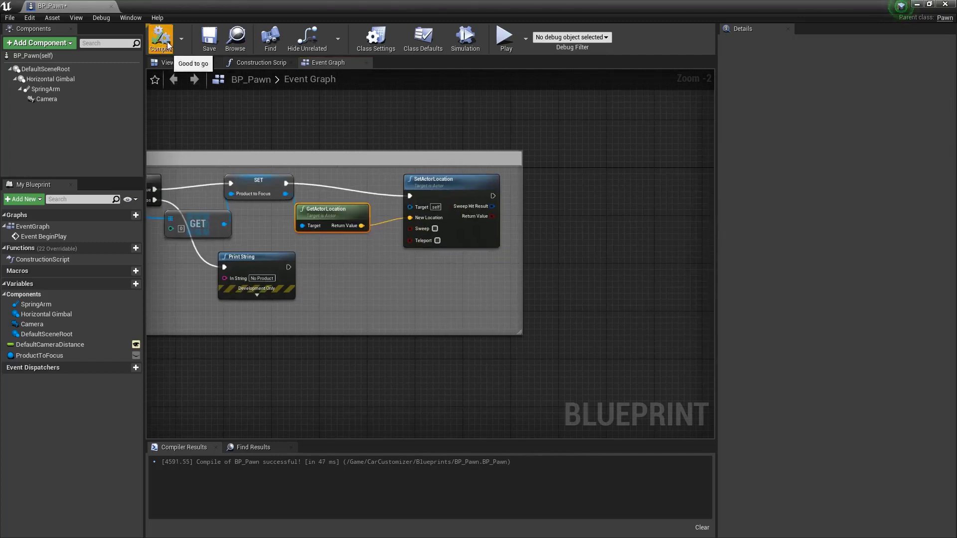
Run a quick test play of the level, then maximize the BP_Pawn editor again
{"action": "left_click_drag", "start_coordinate": [368, 53], "coordinate": [0, 179]}
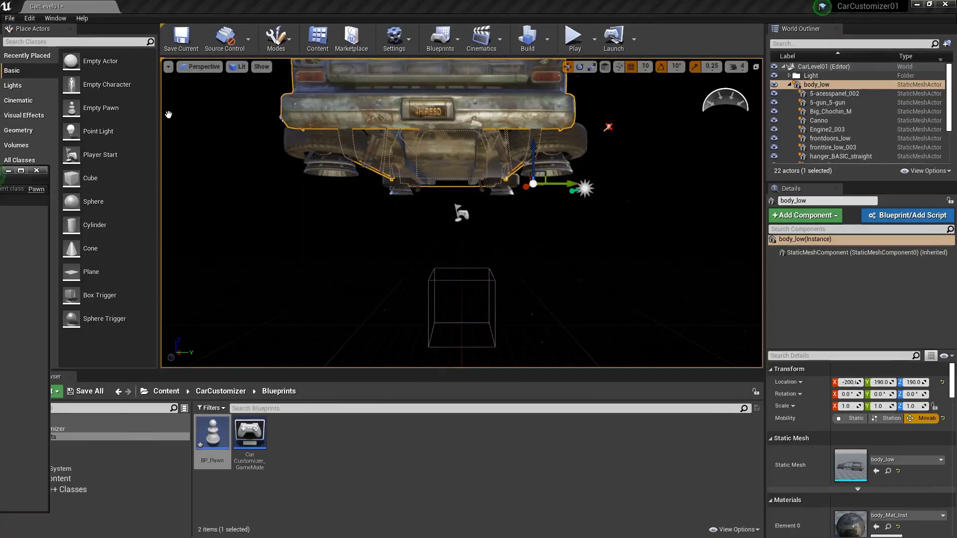
{"action": "left_click", "coordinate": [573, 34]}
{"action": "left_click", "coordinate": [601, 35]}
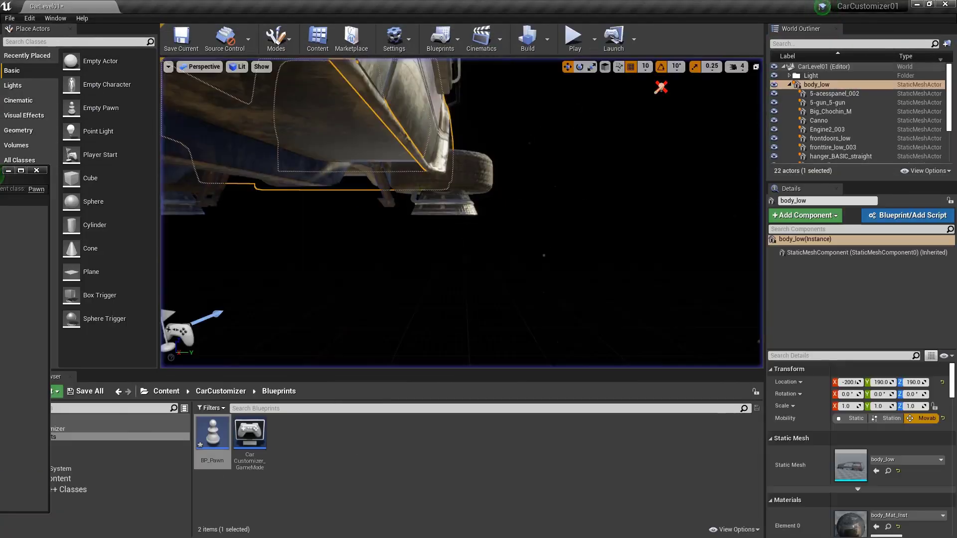
{"action": "left_click_drag", "start_coordinate": [2, 175], "coordinate": [393, 177]}
{"action": "double_click", "coordinate": [393, 177]}
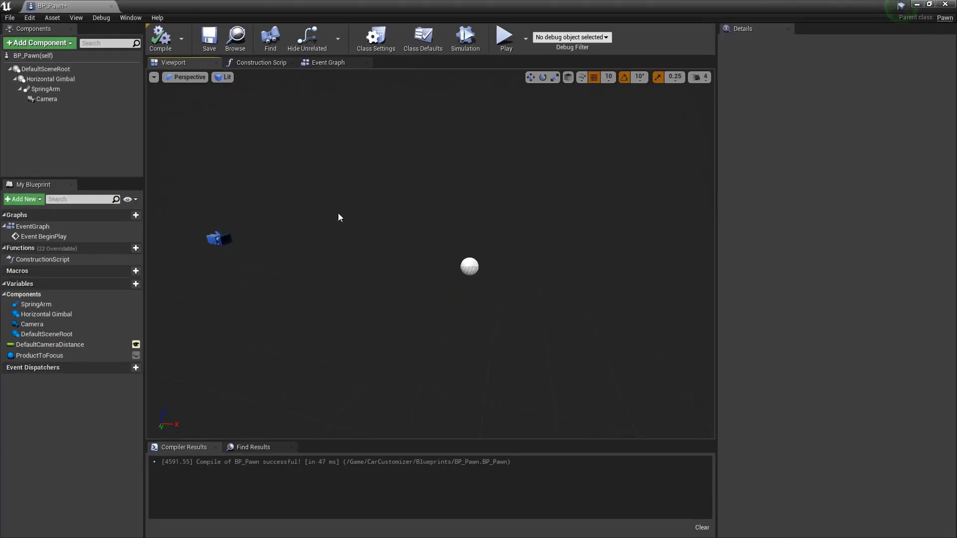
Reset the SpringArm's Socket Offset Y and set its rotation Y to -40
{"action": "left_click", "coordinate": [67, 89]}
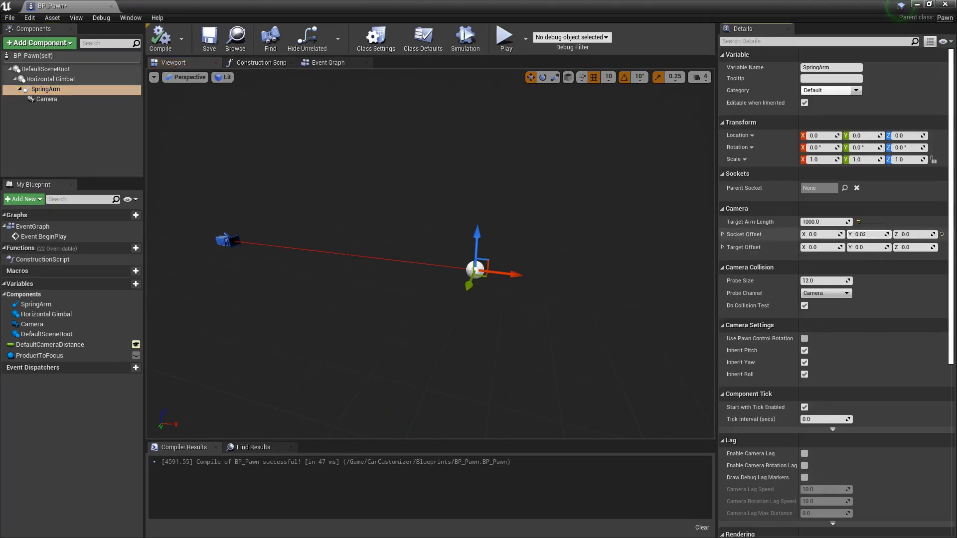
{"action": "left_click", "coordinate": [941, 235]}
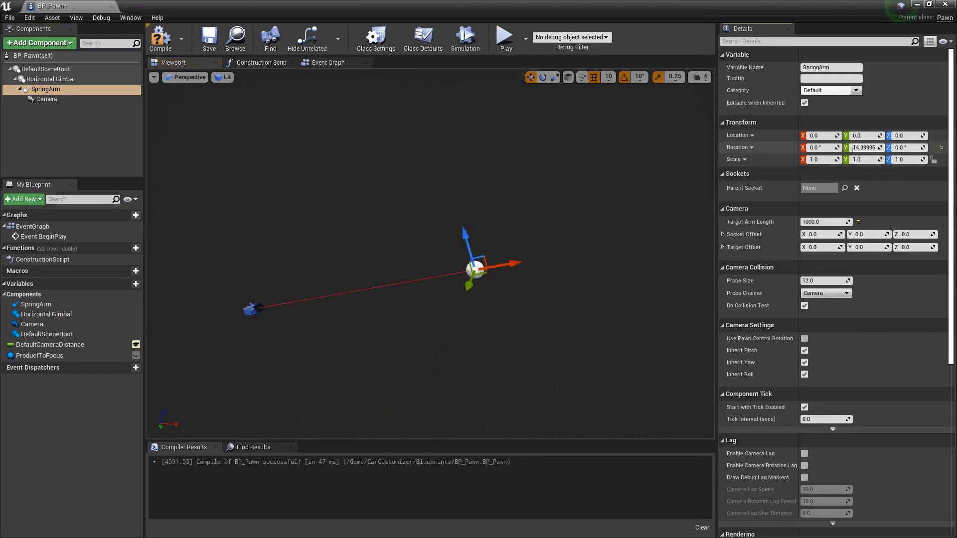
{"action": "type", "text": "-40"}
{"action": "key", "text": "Return"}
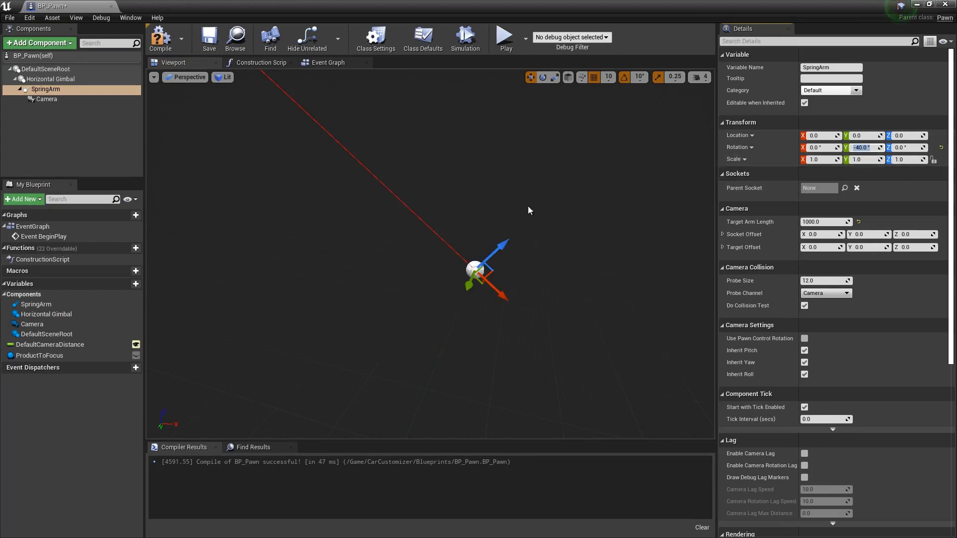
Play-test the level, eject, and inspect BP_Pawn's Camera component before stopping
{"action": "key", "text": "alt+p"}
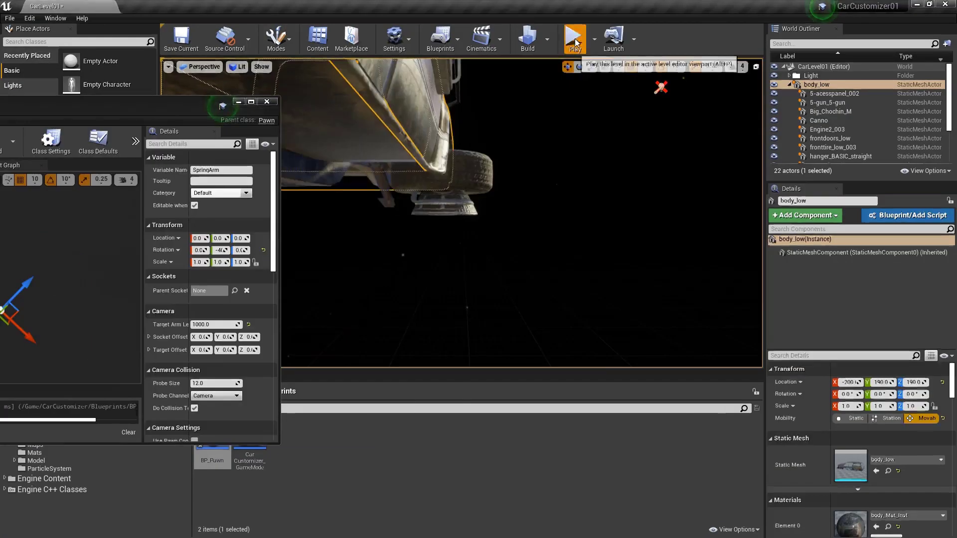
{"action": "left_click", "coordinate": [323, 65]}
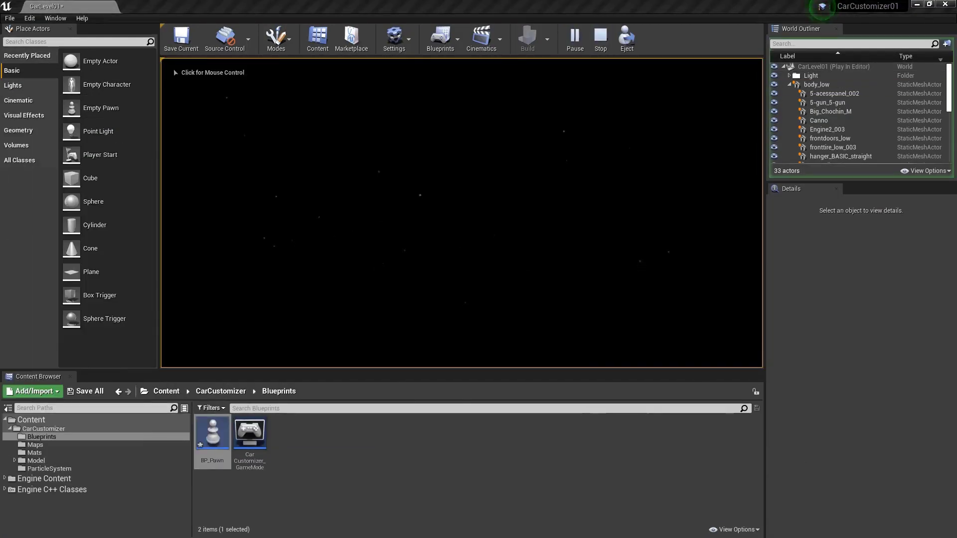
{"action": "left_click", "coordinate": [627, 46]}
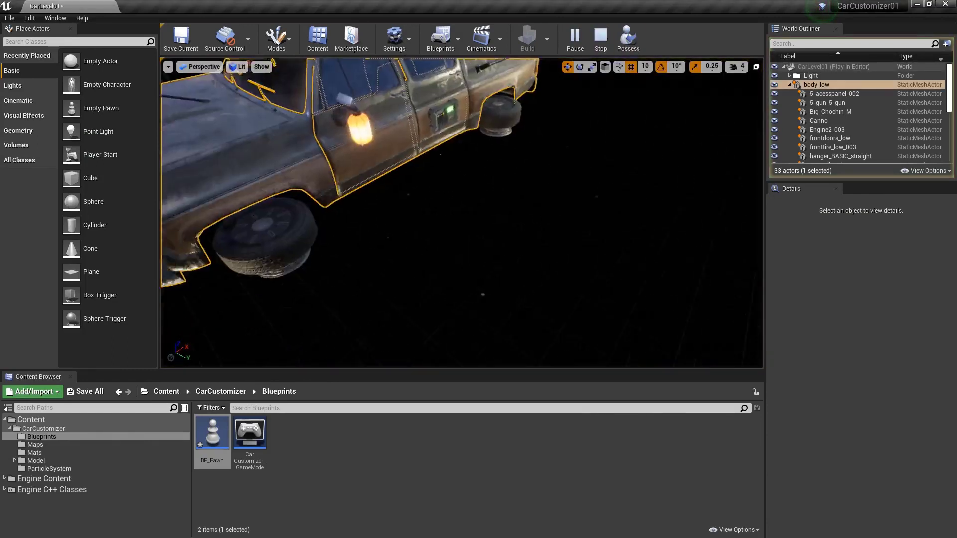
{"action": "left_click", "coordinate": [797, 86]}
{"action": "left_click", "coordinate": [817, 94]}
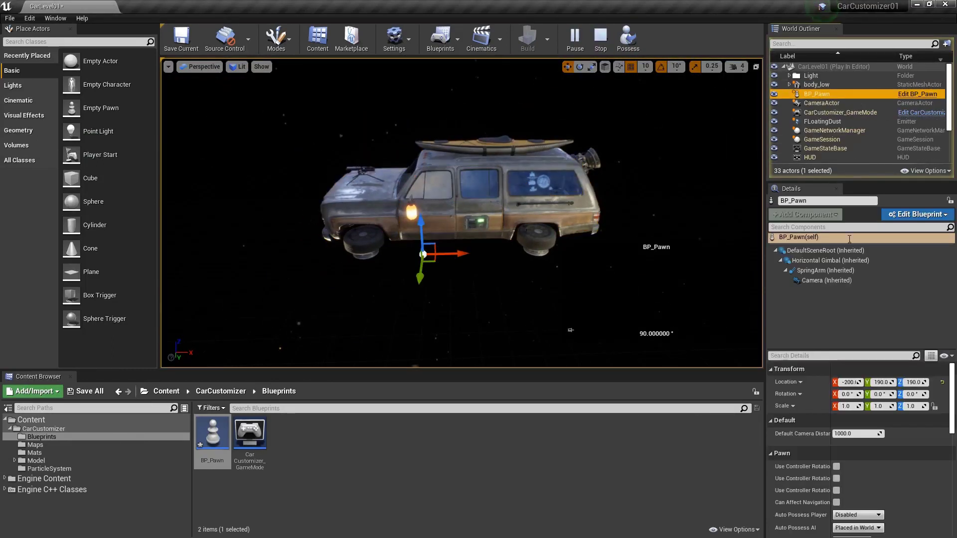
{"action": "left_click", "coordinate": [826, 280]}
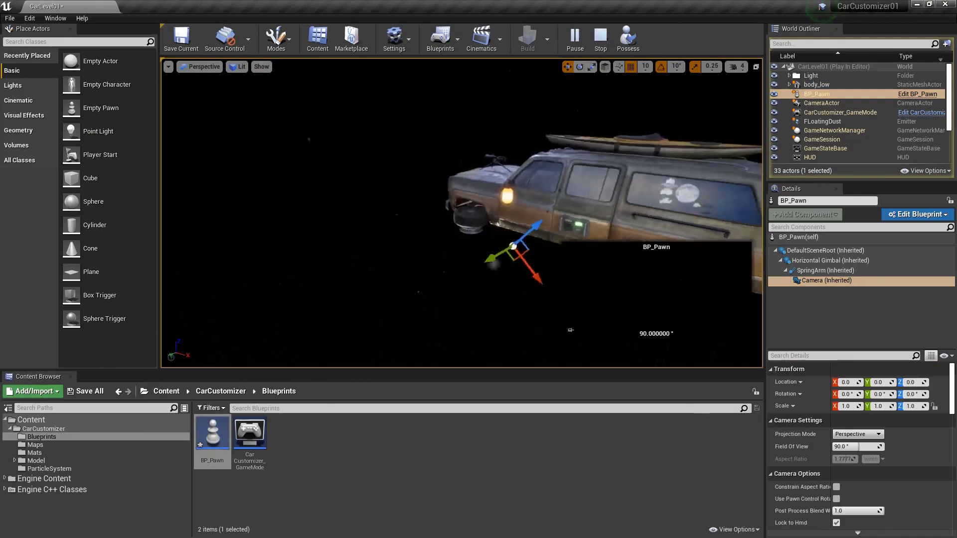
{"action": "key", "text": "Escape"}
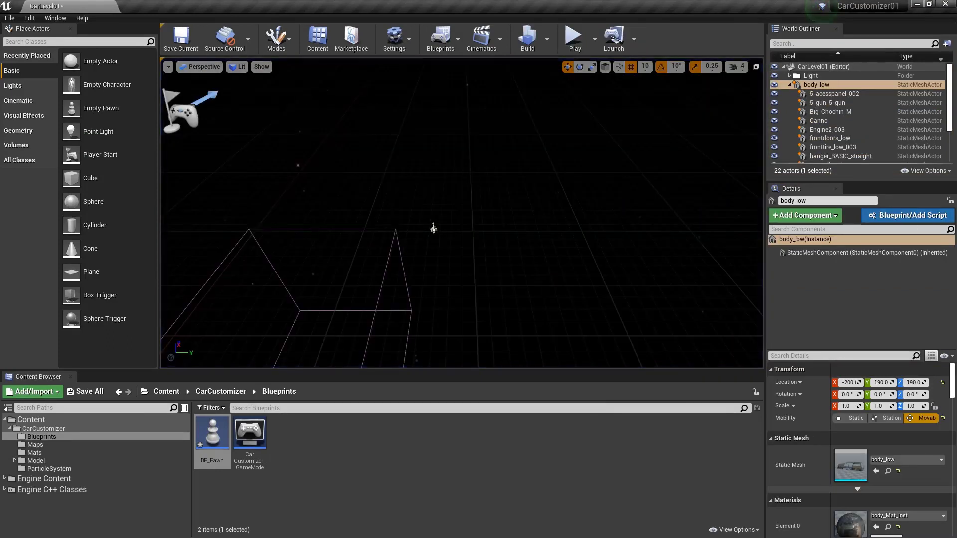
Eject from the running game, select the car body, and focus the view on BP_Pawn
{"action": "double_click", "coordinate": [434, 227]}
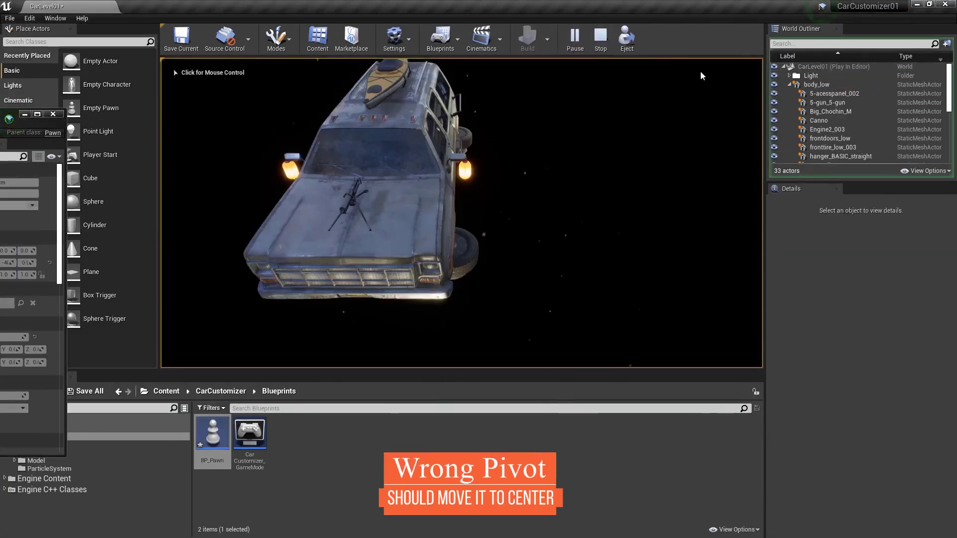
{"action": "key", "text": "F8"}
{"action": "left_click", "coordinate": [813, 85]}
{"action": "left_click", "coordinate": [790, 85]}
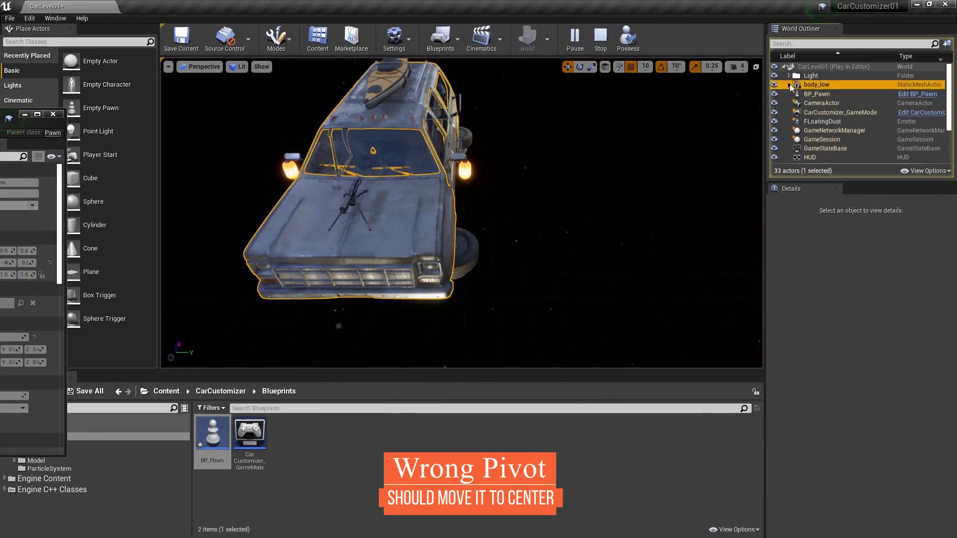
{"action": "double_click", "coordinate": [817, 95]}
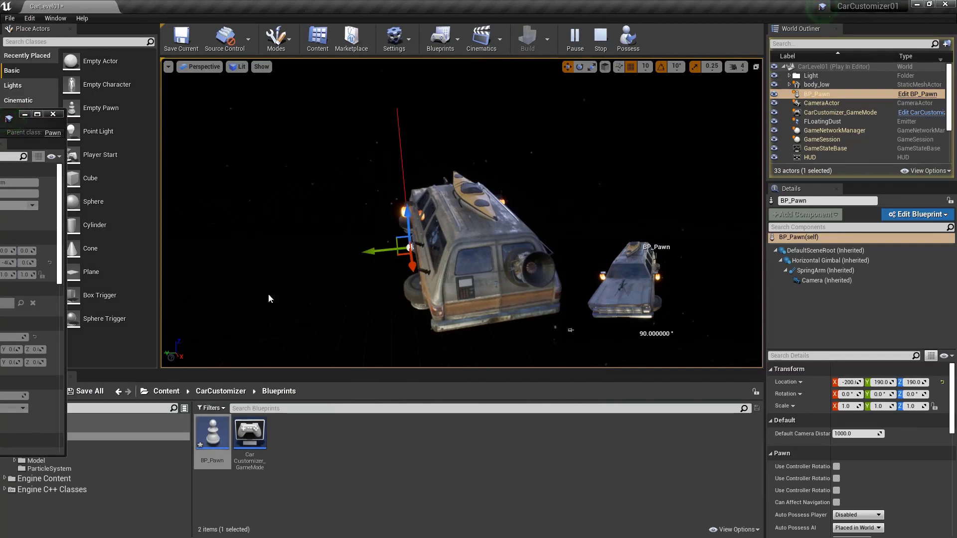
{"action": "key", "text": "Escape"}
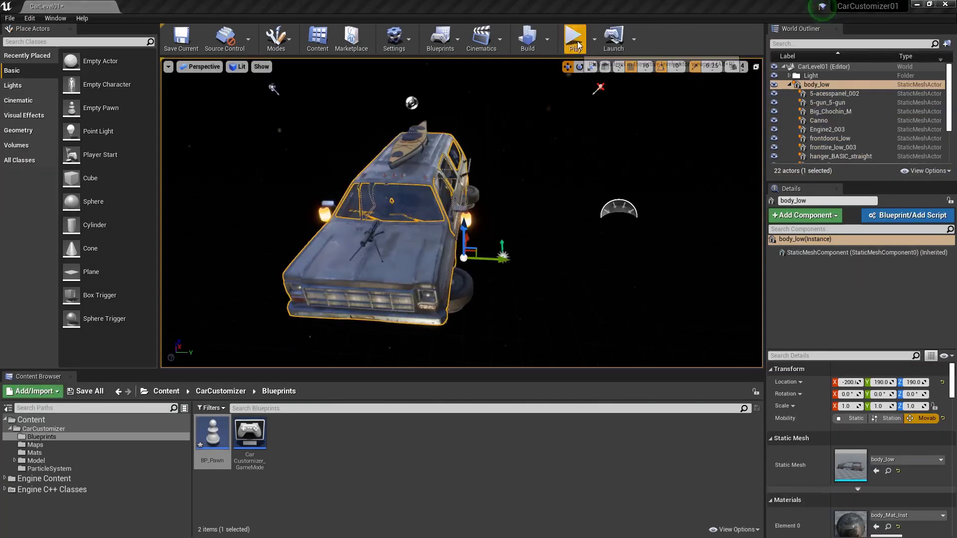
Replay the level and select BP_Pawn to see it sits off the car's centre
{"action": "left_click", "coordinate": [577, 44]}
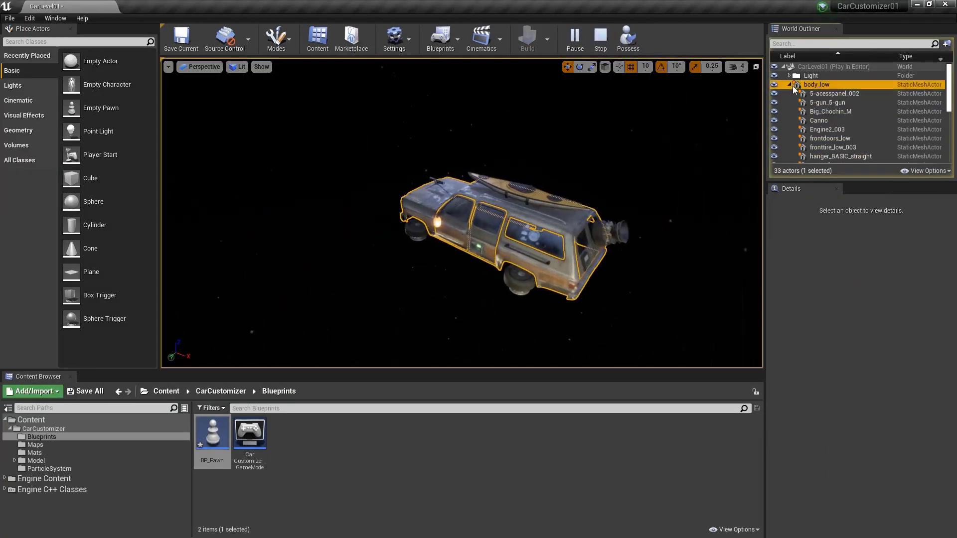
{"action": "left_click", "coordinate": [790, 85]}
{"action": "left_click", "coordinate": [818, 94]}
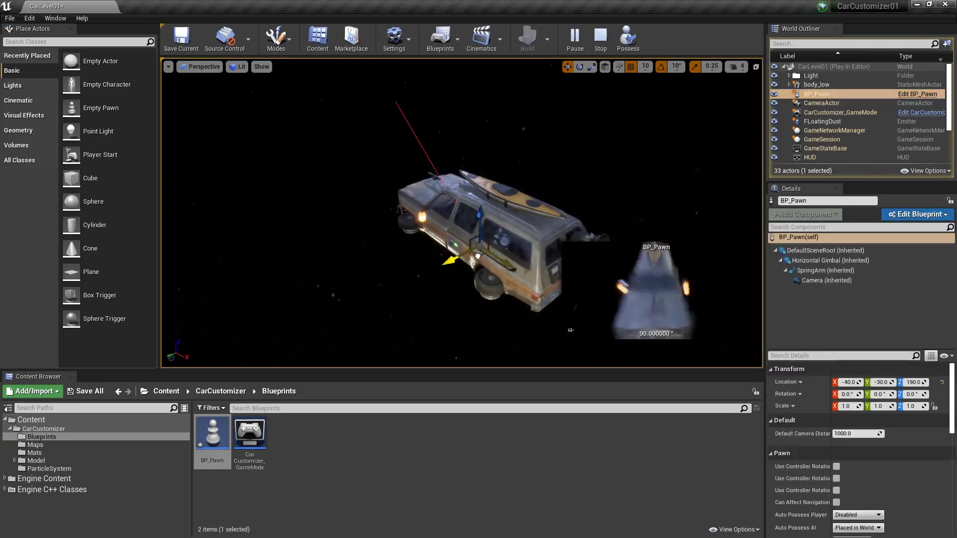
{"action": "scroll", "coordinate": [499, 267], "scroll_direction": "up", "scroll_amount": 3}
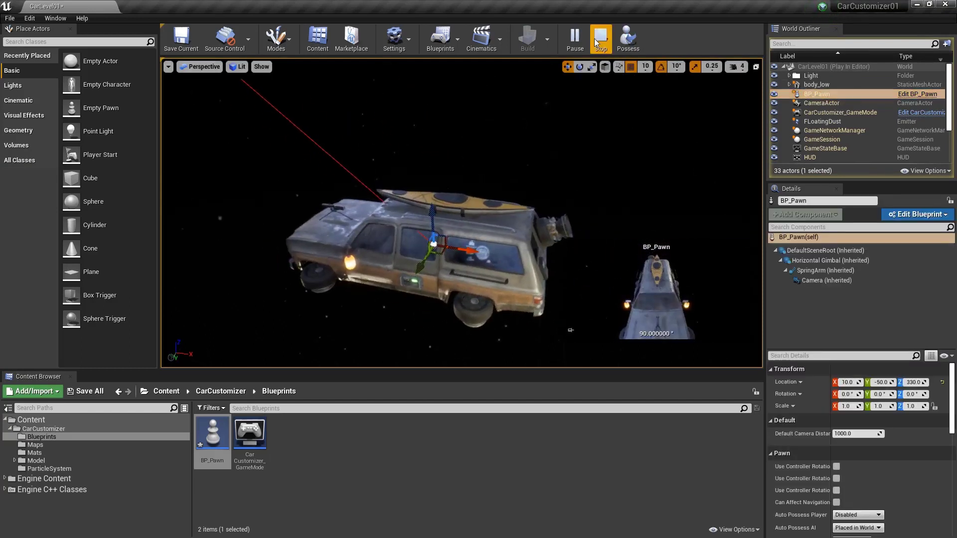
{"action": "left_click", "coordinate": [600, 39]}
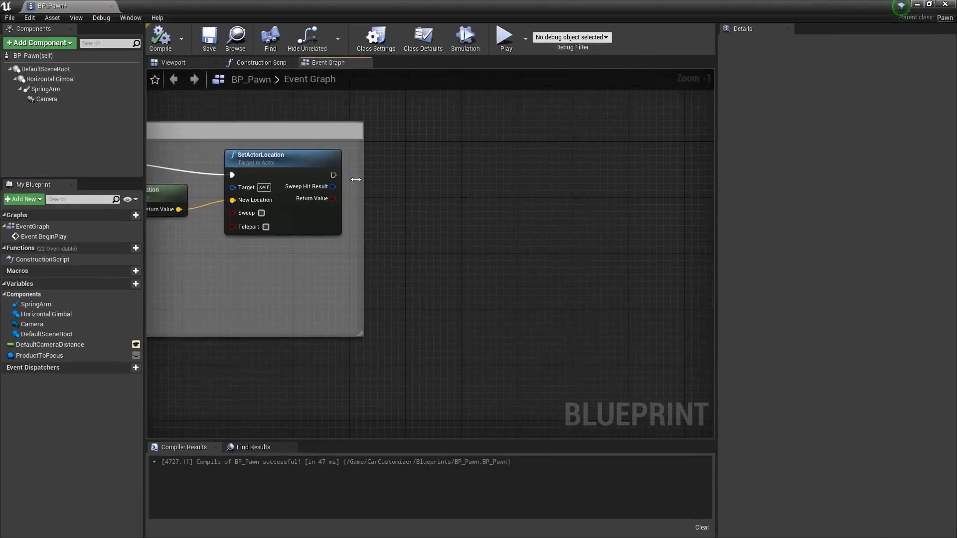
Add a GetActorBounds node targeting Product to Focus inside the widened comment box
{"action": "left_click_drag", "start_coordinate": [332, 174], "coordinate": [526, 177]}
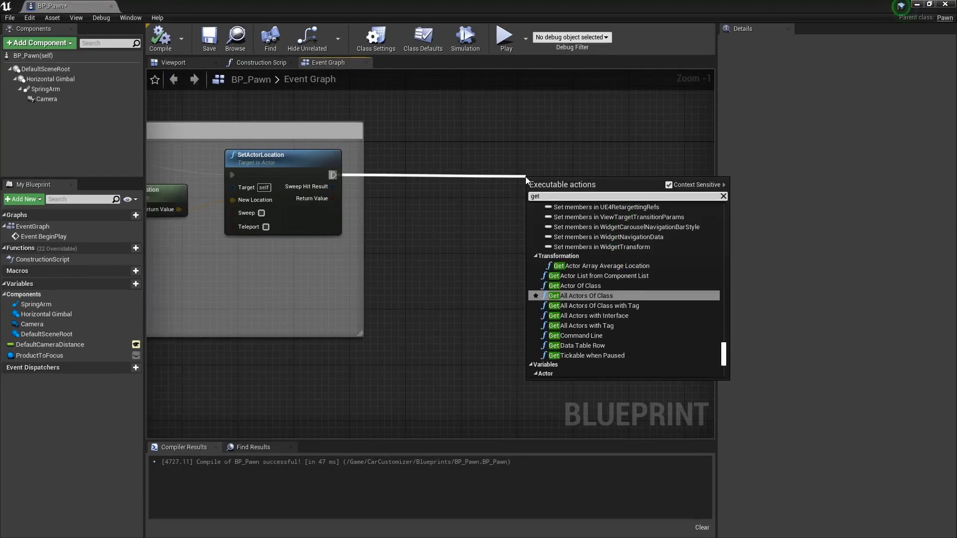
{"action": "left_click", "coordinate": [463, 246]}
{"action": "right_click", "coordinate": [486, 235]}
{"action": "type", "text": "get bound"}
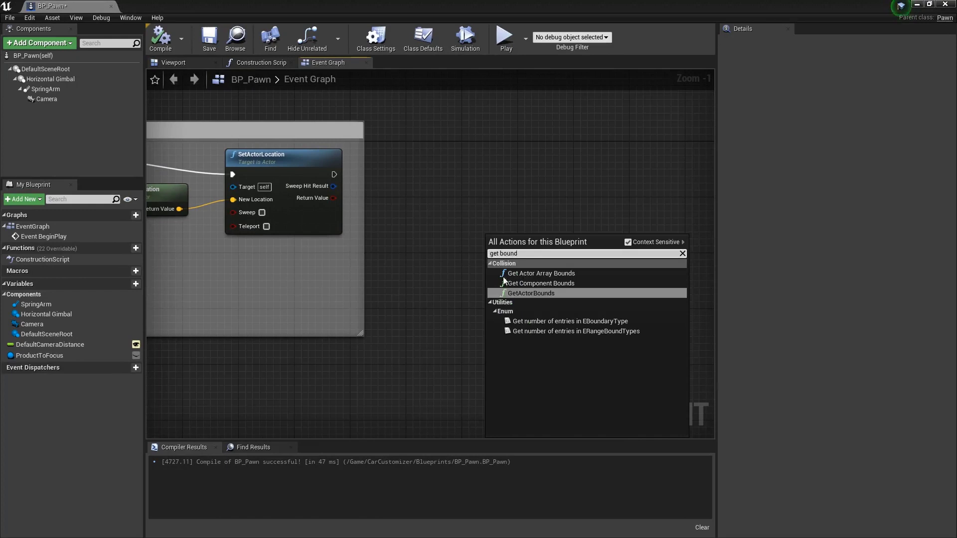
{"action": "left_click", "coordinate": [529, 293]}
{"action": "left_click_drag", "start_coordinate": [524, 233], "coordinate": [530, 215]}
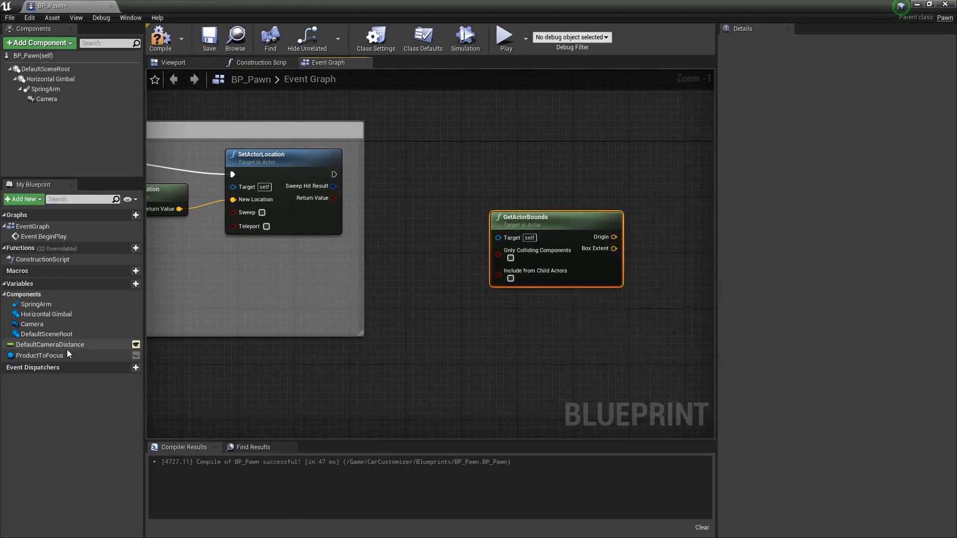
{"action": "left_click_drag", "start_coordinate": [69, 355], "coordinate": [468, 268], "text": "ctrl"}
{"action": "left_click", "coordinate": [533, 223]}
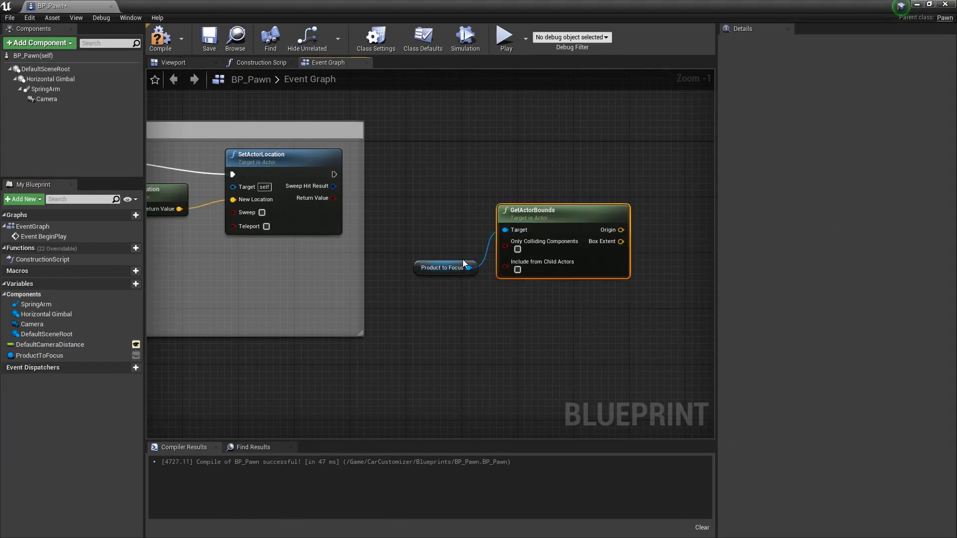
{"action": "right_click_drag", "start_coordinate": [414, 205], "coordinate": [558, 171]}
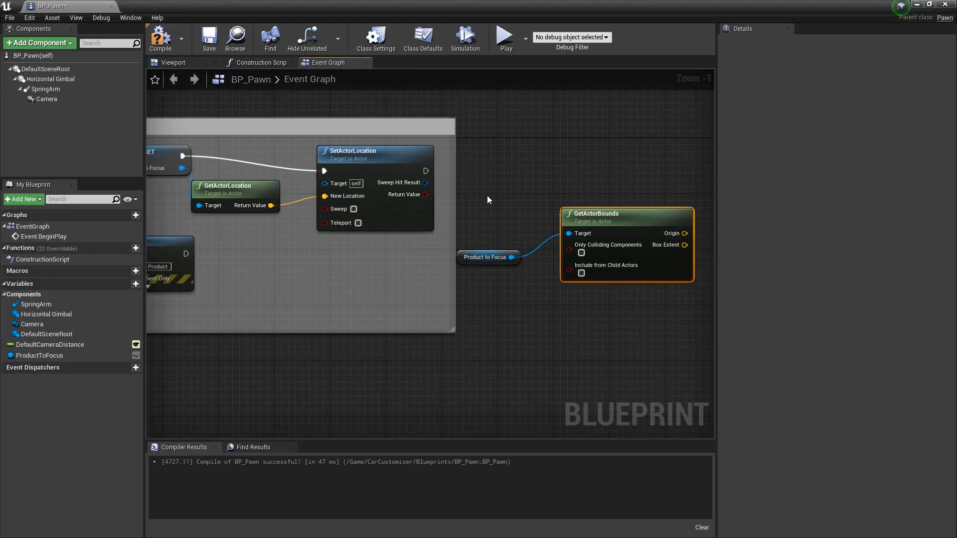
{"action": "left_click_drag", "start_coordinate": [455, 196], "coordinate": [713, 197]}
{"action": "left_click_drag", "start_coordinate": [598, 214], "coordinate": [400, 247]}
{"action": "left_click", "coordinate": [433, 258], "text": "ctrl"}
Replace GetActorLocation with GetActorBounds Origin into New Location, then play-test the level
{"action": "right_click_drag", "start_coordinate": [400, 238], "coordinate": [488, 234]}
{"action": "left_click_drag", "start_coordinate": [434, 149], "coordinate": [579, 142]}
{"action": "left_click_drag", "start_coordinate": [284, 185], "coordinate": [316, 185]}
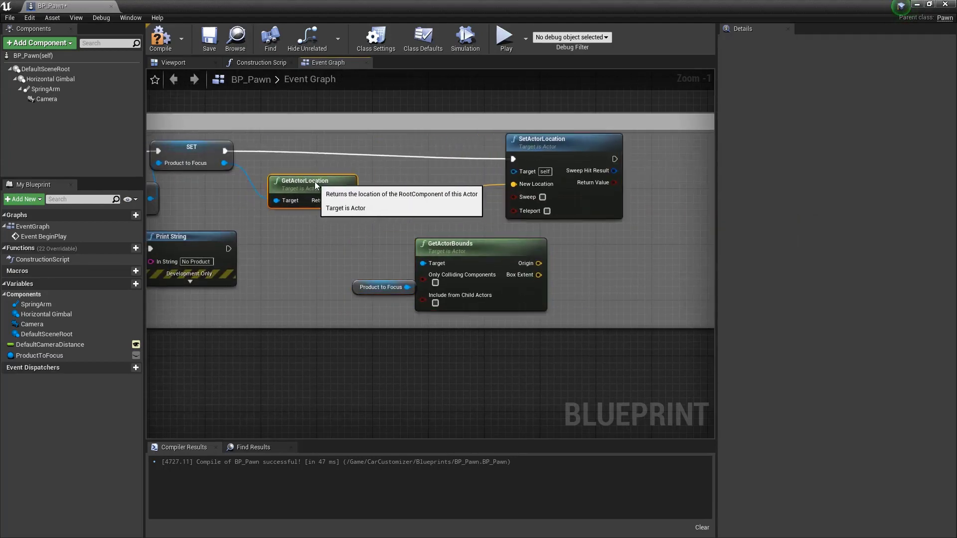
{"action": "right_click_drag", "start_coordinate": [327, 186], "coordinate": [293, 201]}
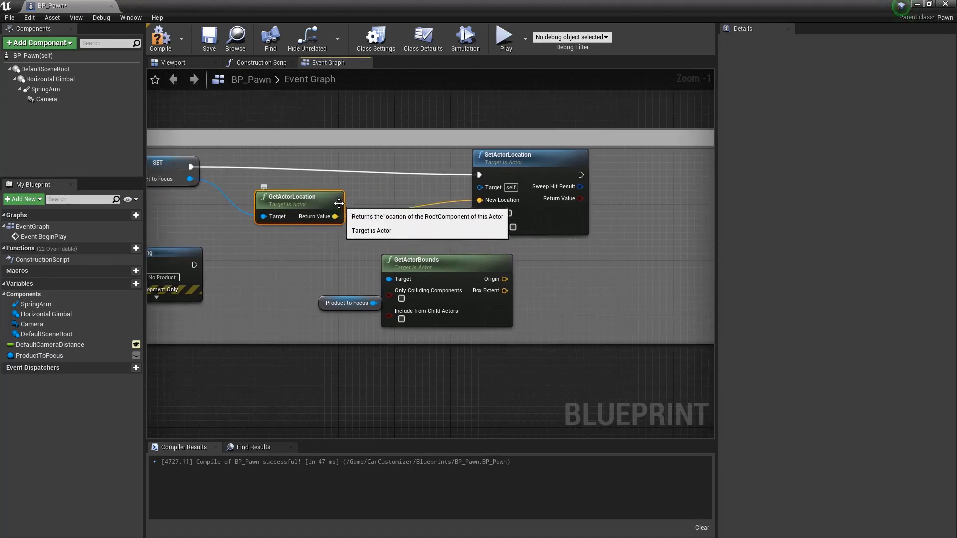
{"action": "key", "text": "Delete"}
{"action": "left_click_drag", "start_coordinate": [309, 339], "coordinate": [399, 294]}
{"action": "left_click_drag", "start_coordinate": [416, 259], "coordinate": [332, 224]}
{"action": "right_click_drag", "start_coordinate": [379, 324], "coordinate": [369, 334]}
{"action": "left_click_drag", "start_coordinate": [410, 254], "coordinate": [471, 215]}
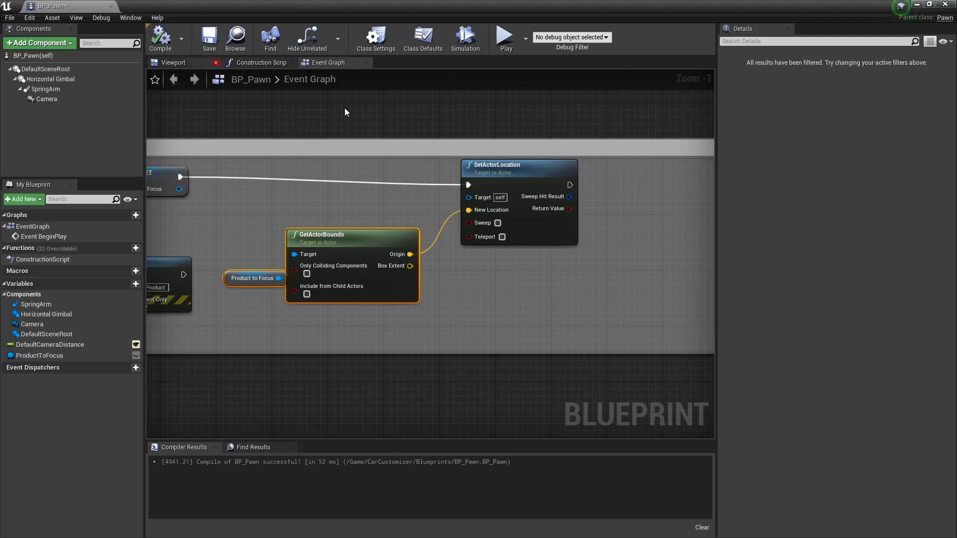
{"action": "key", "text": "alt+p"}
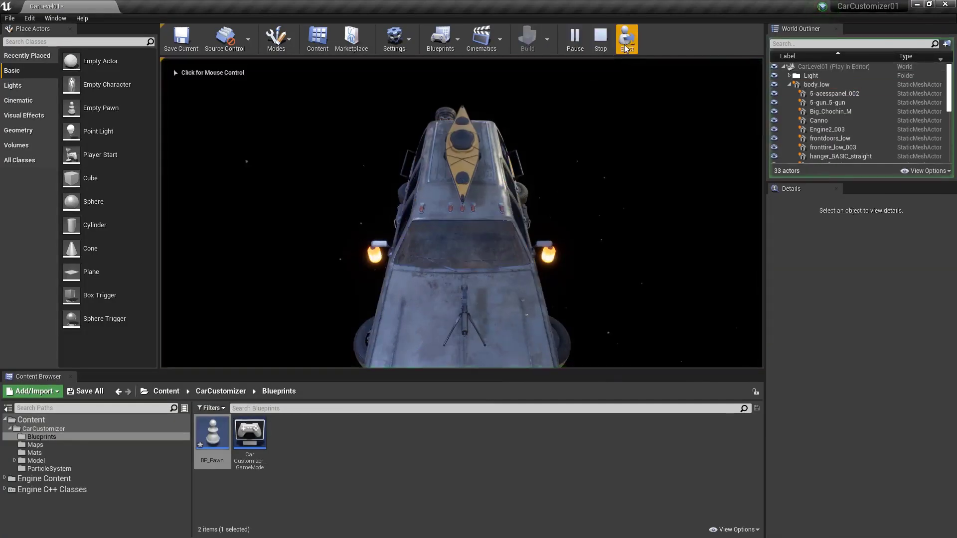
Eject, filter the World Outliner with 'bp_p', and frame BP_Pawn in the viewport
{"action": "left_click", "coordinate": [626, 48]}
{"action": "left_click", "coordinate": [790, 85]}
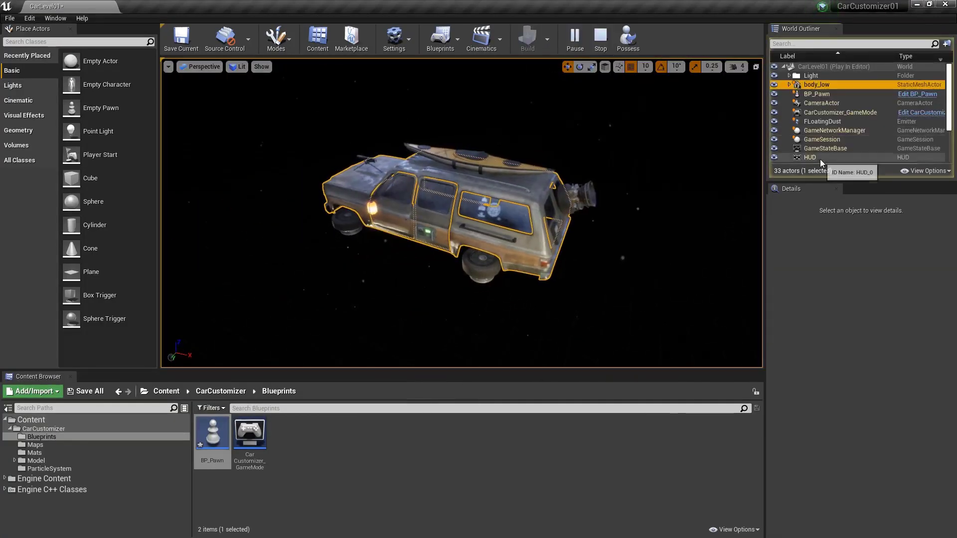
{"action": "scroll", "coordinate": [835, 131], "scroll_direction": "down", "scroll_amount": 2}
{"action": "left_click", "coordinate": [809, 47]}
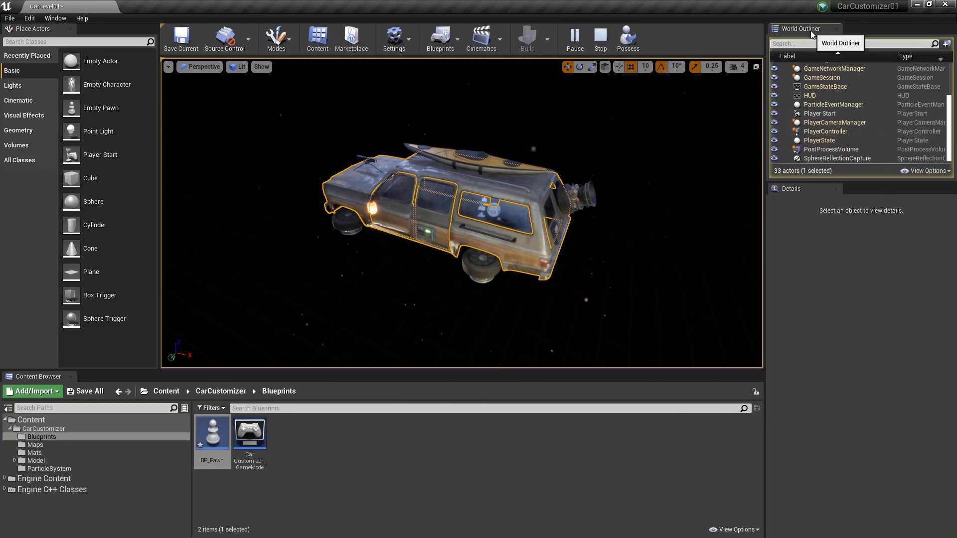
{"action": "type", "text": "bp_p"}
{"action": "double_click", "coordinate": [841, 78]}
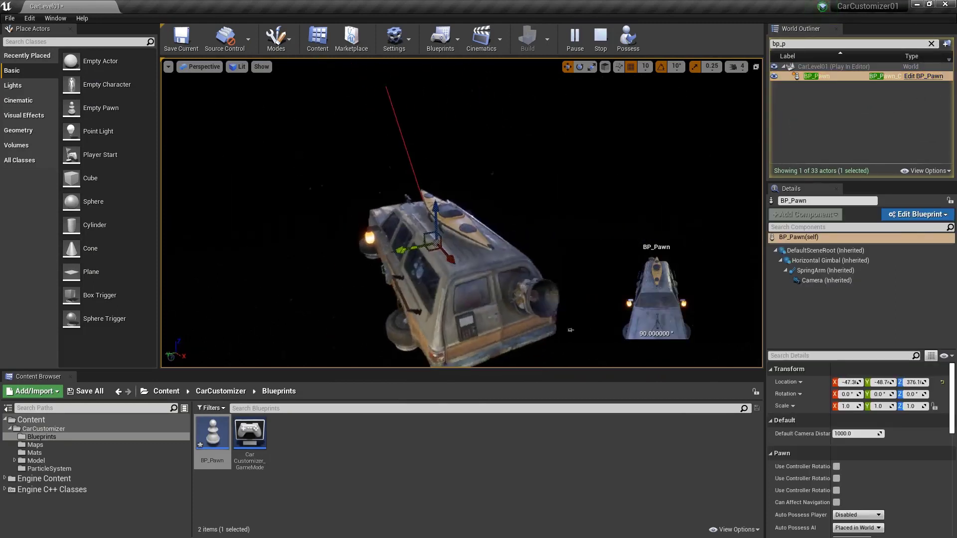